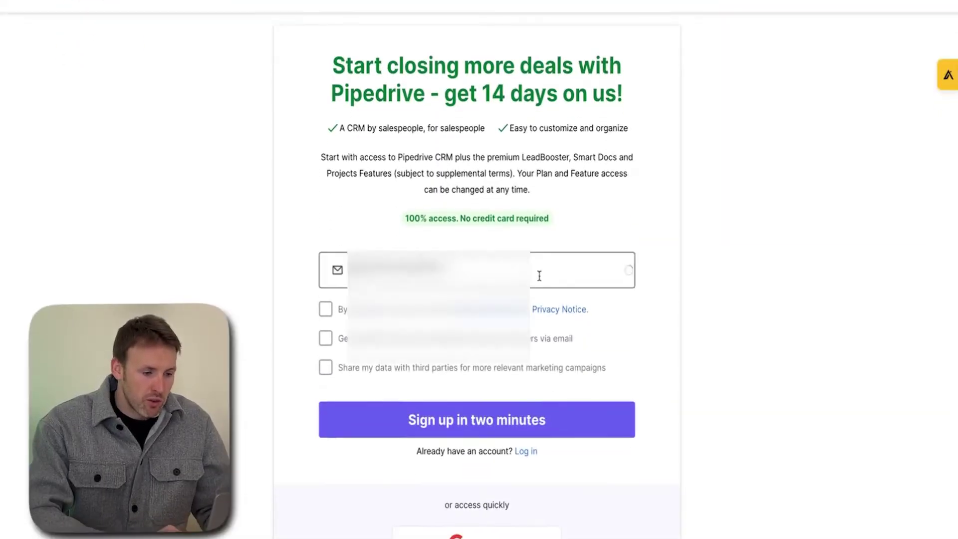
- Fill in the account step with the autofilled work email, your first name and a password
{"action": "key", "text": "Down"}
{"action": "key", "text": "Return"}
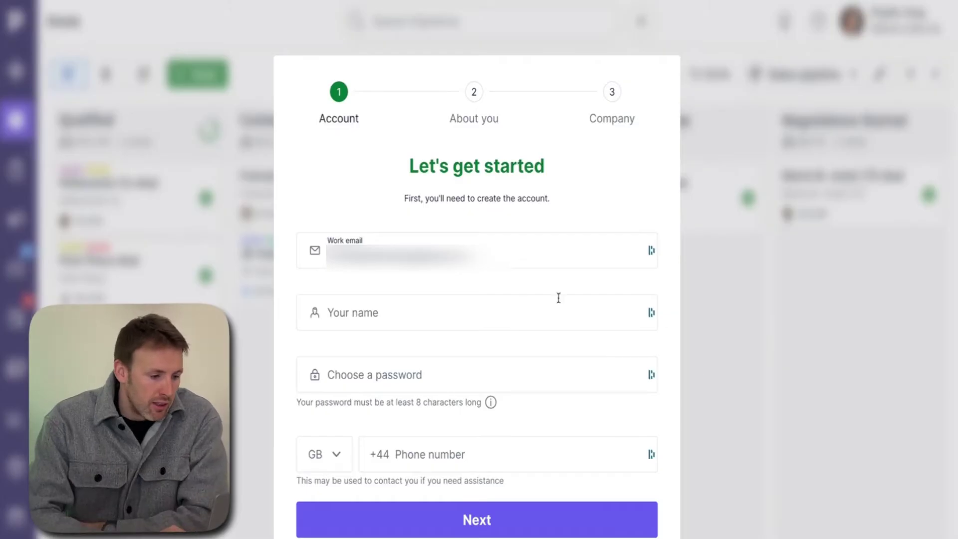
{"action": "left_click", "coordinate": [436, 325]}
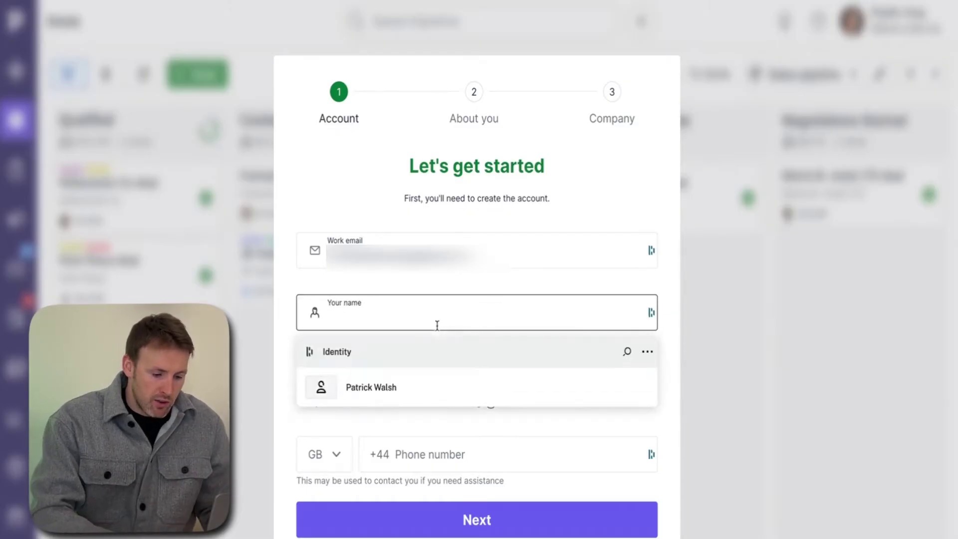
{"action": "type", "text": "Patri"}
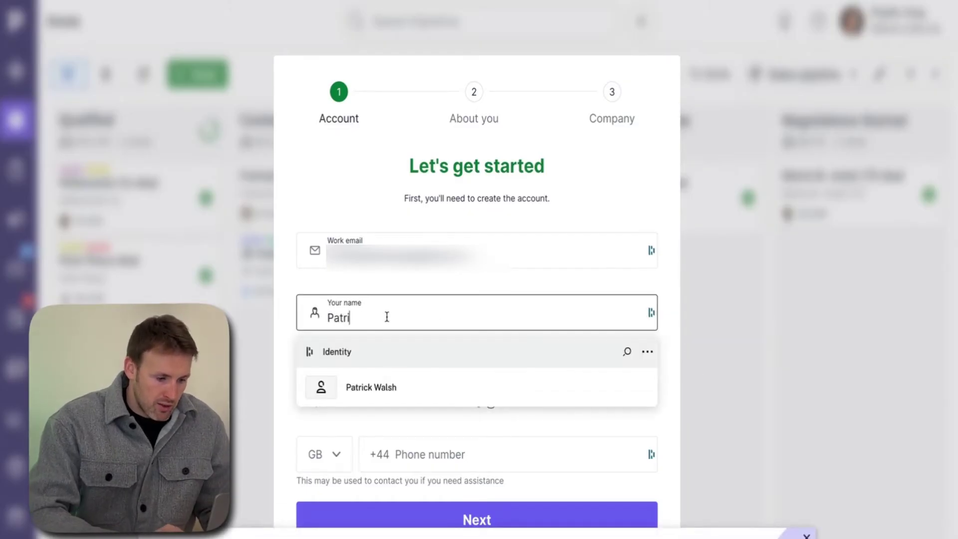
{"action": "type", "text": "ck"}
{"action": "left_click", "coordinate": [381, 361]}
{"action": "type", "text": "****"}
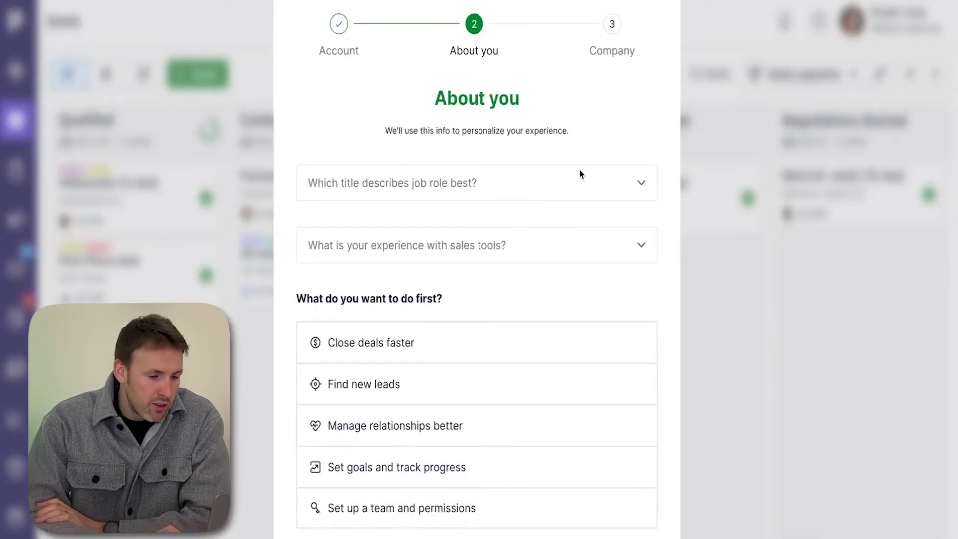
- Answer About you: VP/CEO role, no prior sales tools, first goal Close deals faster
{"action": "left_click", "coordinate": [579, 180]}
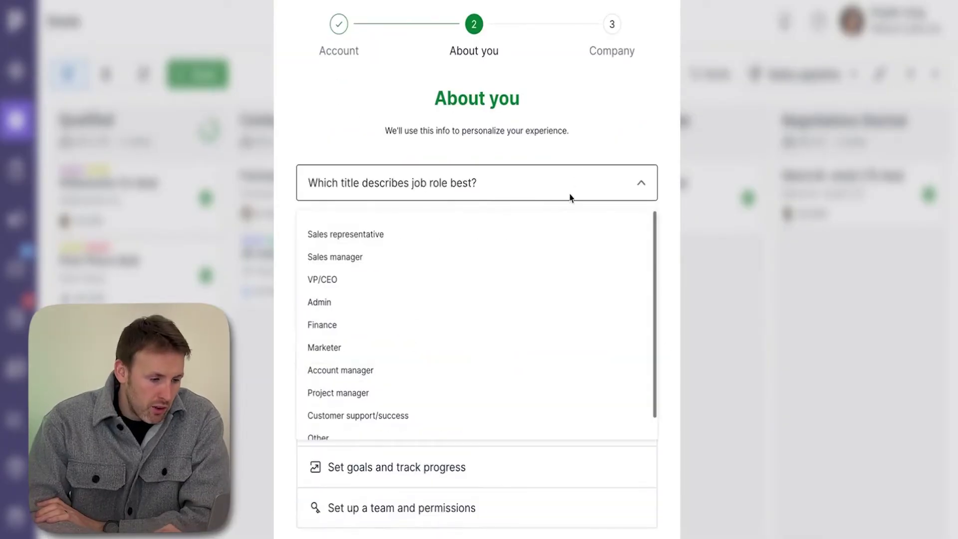
{"action": "left_click", "coordinate": [449, 280]}
{"action": "left_click", "coordinate": [485, 244]}
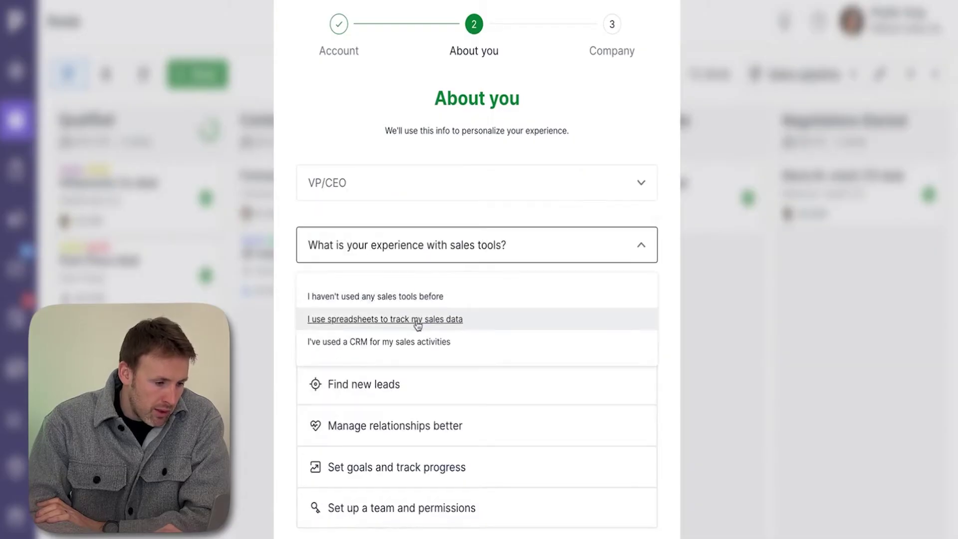
{"action": "left_click", "coordinate": [423, 298]}
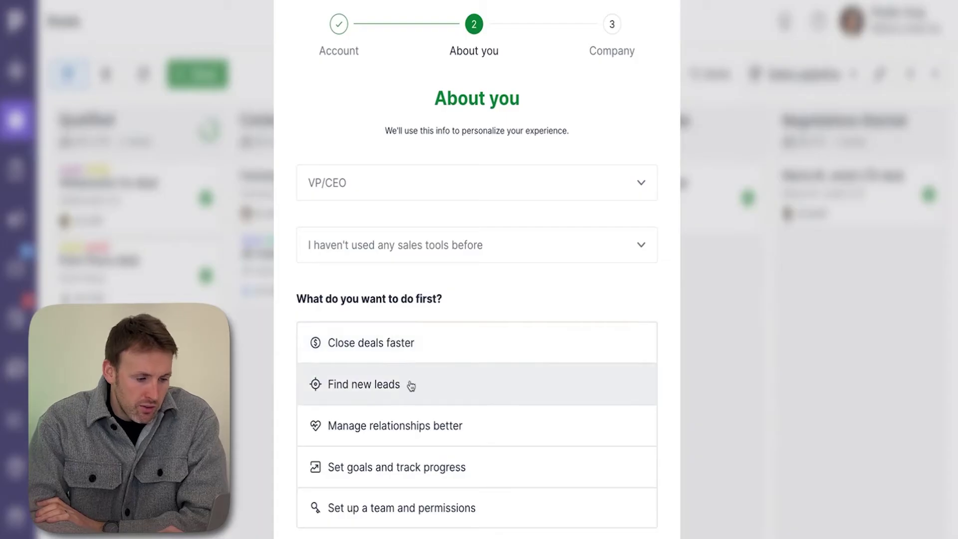
{"action": "left_click", "coordinate": [435, 355]}
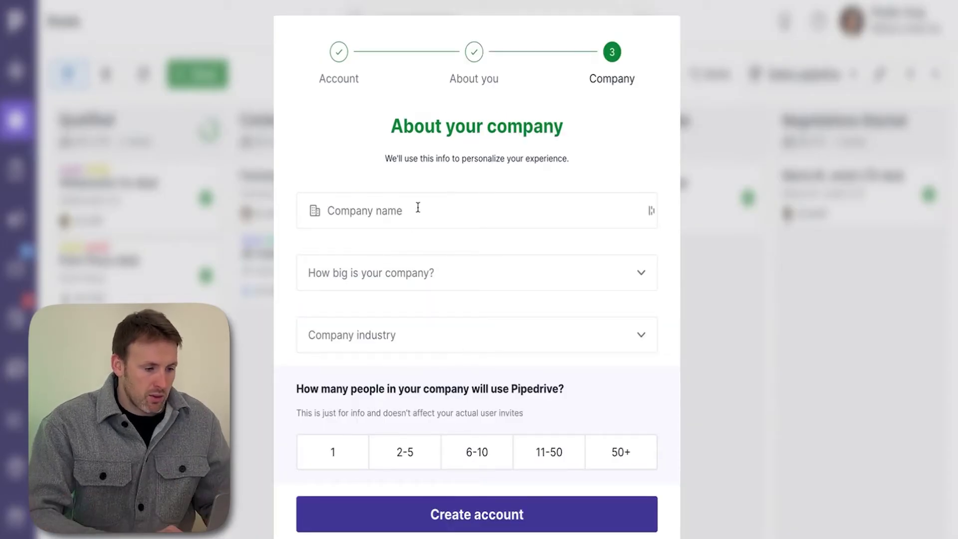
- Enter the YouTube channel's company name, size 2-5 and industry Arts and entertainment
{"action": "left_click", "coordinate": [417, 207]}
{"action": "type", "text": "Patrick's YouTube Channel"}
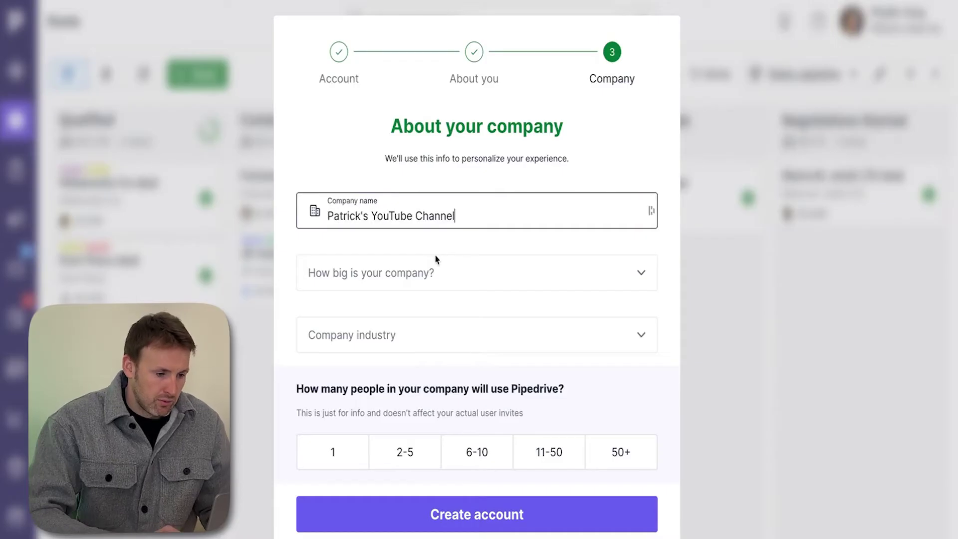
{"action": "left_click", "coordinate": [428, 274]}
{"action": "left_click", "coordinate": [417, 346]}
{"action": "left_click", "coordinate": [449, 344]}
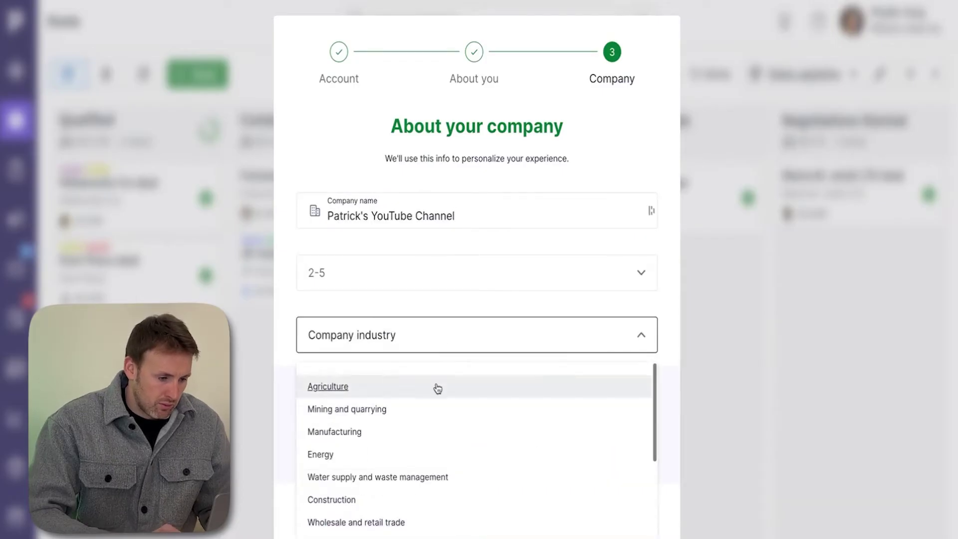
{"action": "scroll", "coordinate": [424, 434], "scroll_direction": "down", "scroll_amount": 5}
{"action": "left_click", "coordinate": [417, 477]}
- Set the number of Pipedrive users to 1 and create the account
{"action": "left_click", "coordinate": [411, 455]}
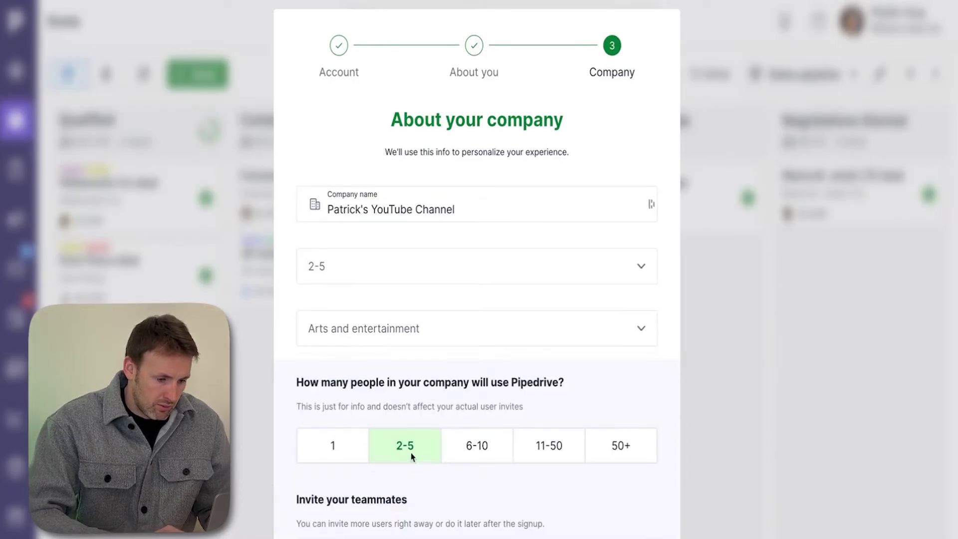
{"action": "scroll", "coordinate": [438, 486], "scroll_direction": "down", "scroll_amount": 4}
{"action": "left_click", "coordinate": [315, 276]}
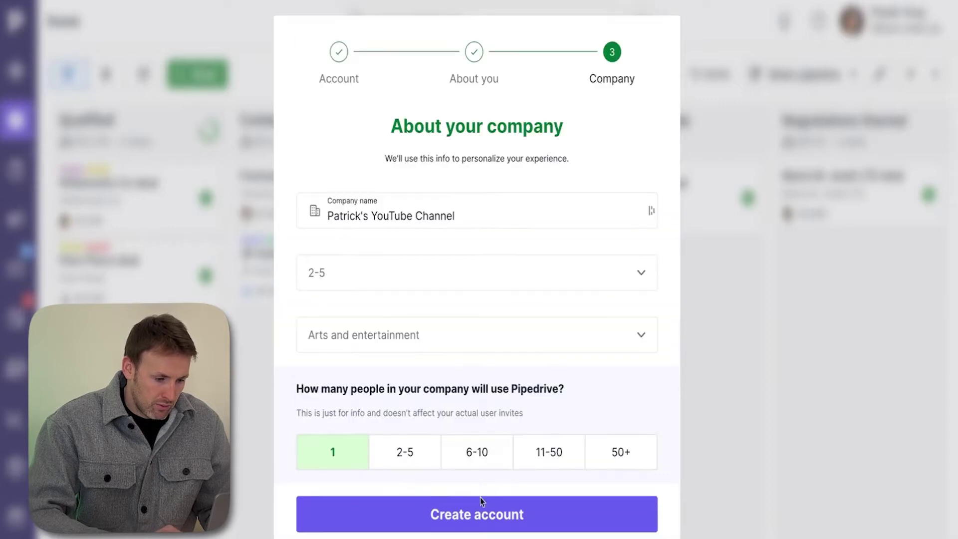
{"action": "left_click", "coordinate": [459, 513]}
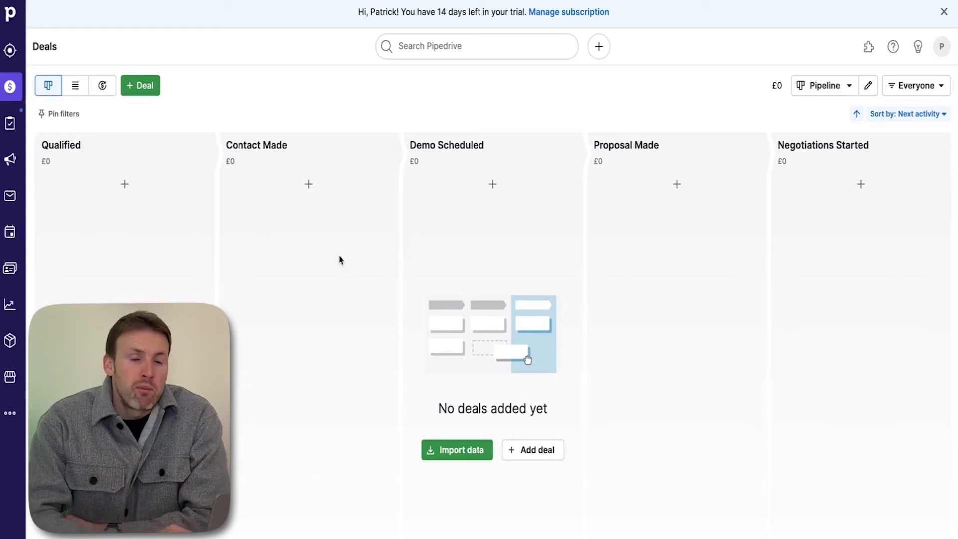
- Go to the Leads Inbox and start a new lead with + Lead
{"action": "left_click", "coordinate": [11, 53]}
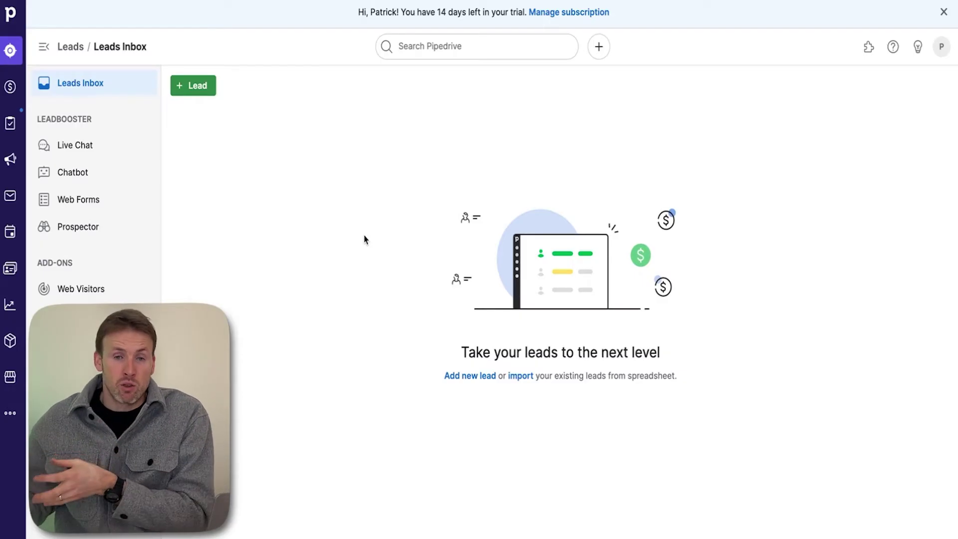
{"action": "left_click", "coordinate": [193, 85]}
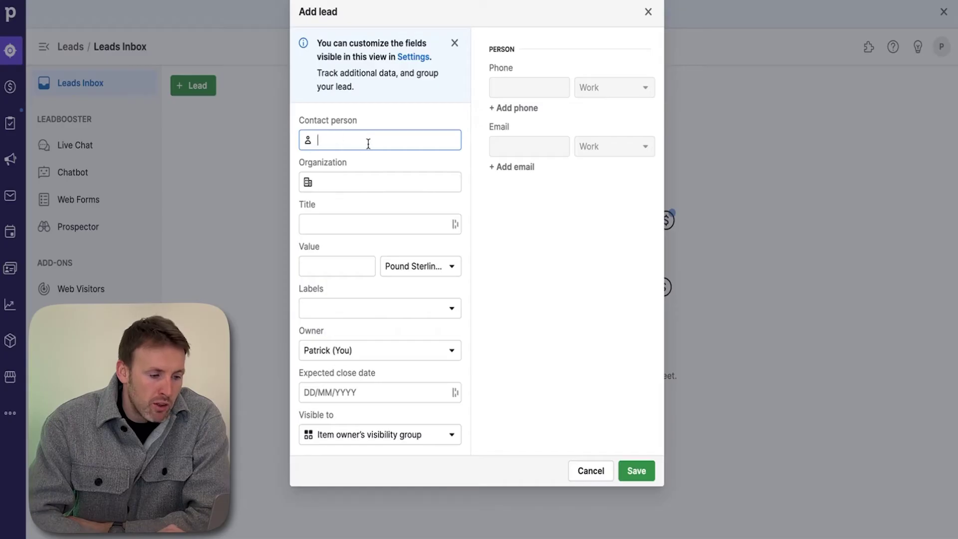
- Enter the contact person's full name and trim the trailing word from the auto-filled title
{"action": "left_click", "coordinate": [359, 184]}
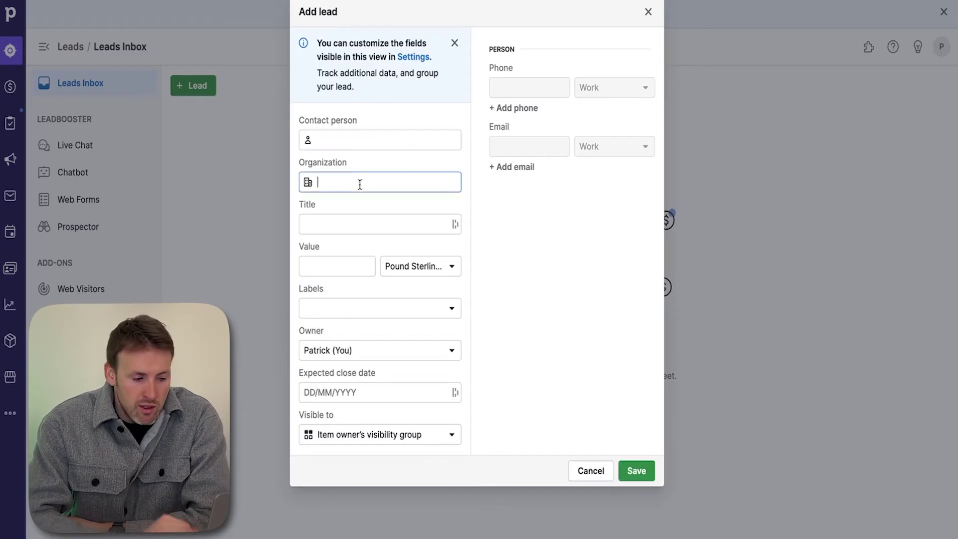
{"action": "left_click", "coordinate": [380, 310]}
{"action": "left_click", "coordinate": [500, 312]}
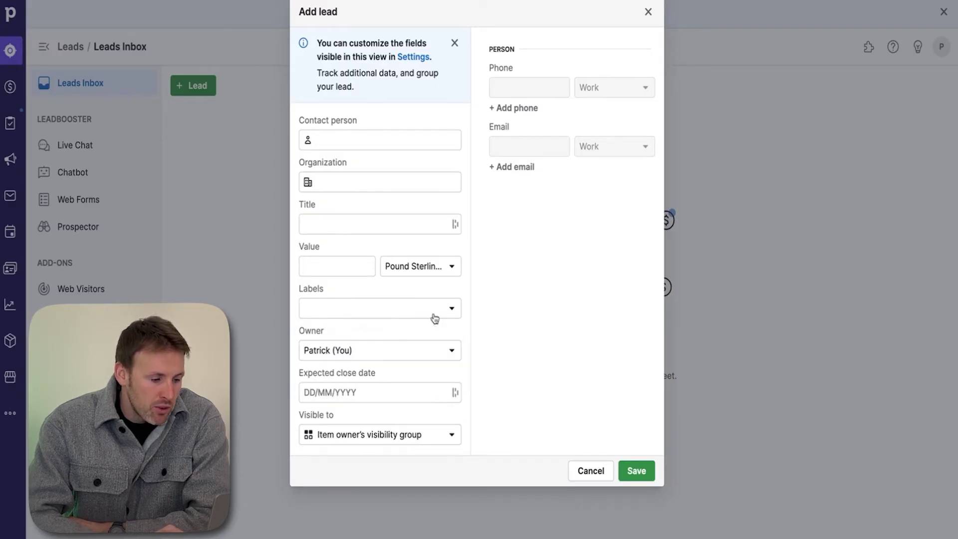
{"action": "left_click", "coordinate": [353, 134]}
{"action": "type", "text": "John Smith"}
{"action": "left_click", "coordinate": [379, 224]}
{"action": "key", "text": "BackSpace"}
{"action": "key", "text": "BackSpace"}
{"action": "key", "text": "BackSpace"}
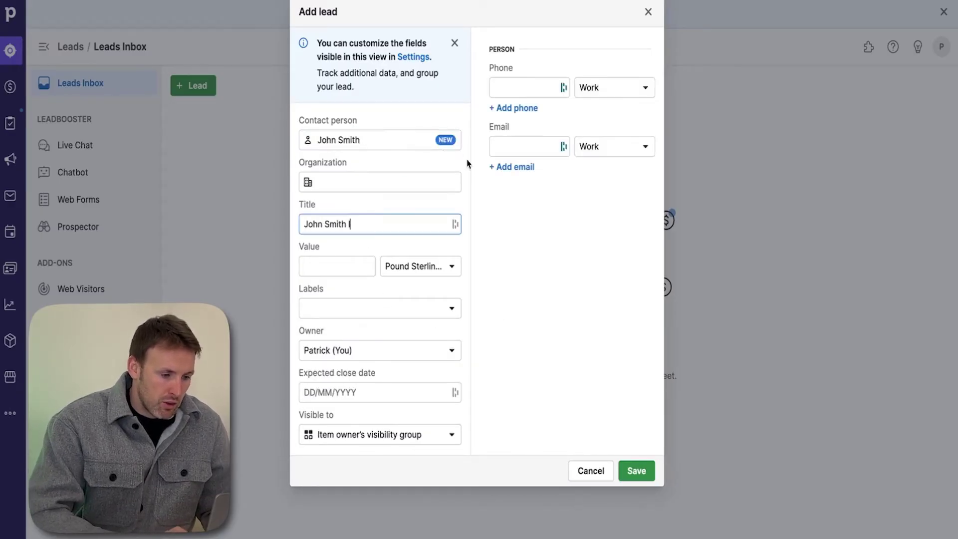
- Set organization YouTube, value 1200 and label Warm, then save the lead
{"action": "left_click", "coordinate": [411, 180]}
{"action": "type", "text": "YouTube"}
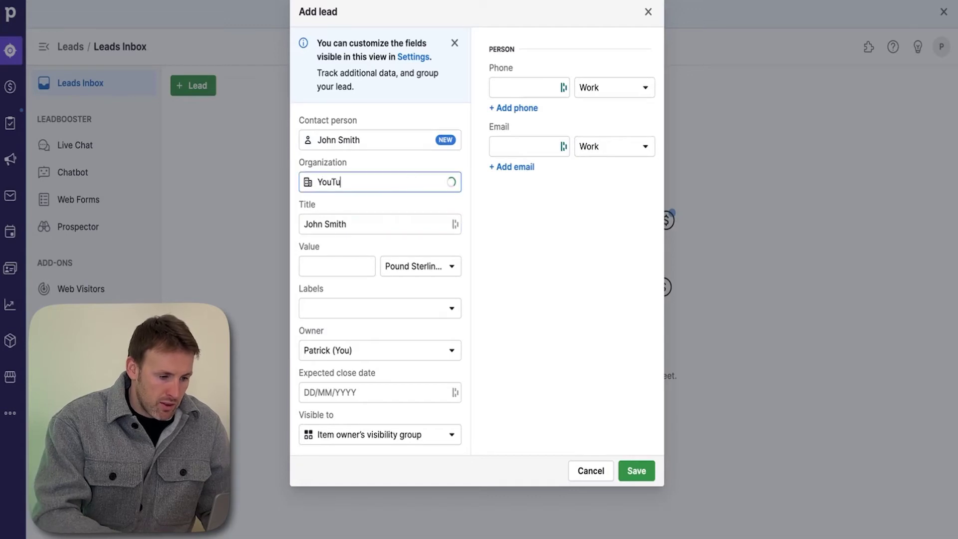
{"action": "left_click", "coordinate": [343, 271]}
{"action": "type", "text": "1200"}
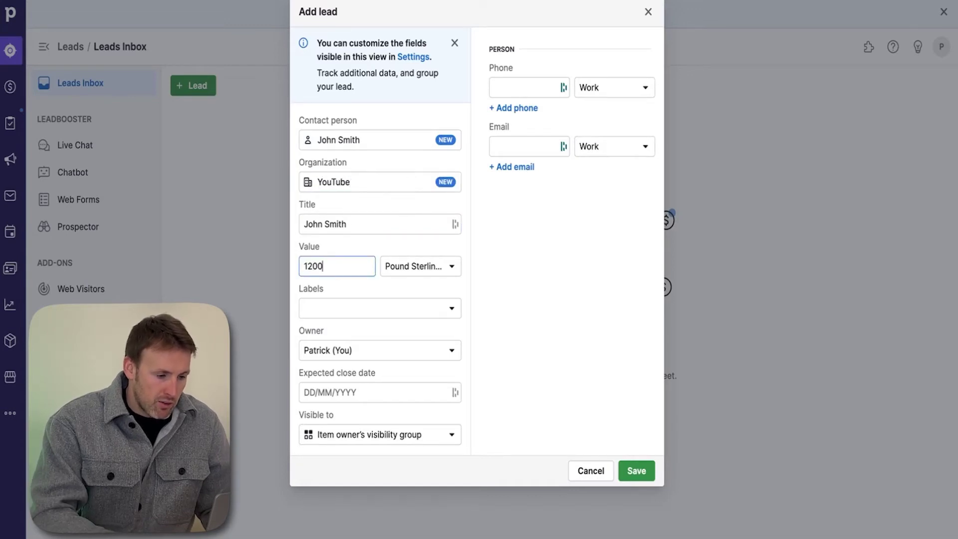
{"action": "left_click", "coordinate": [347, 305]}
{"action": "left_click", "coordinate": [359, 357]}
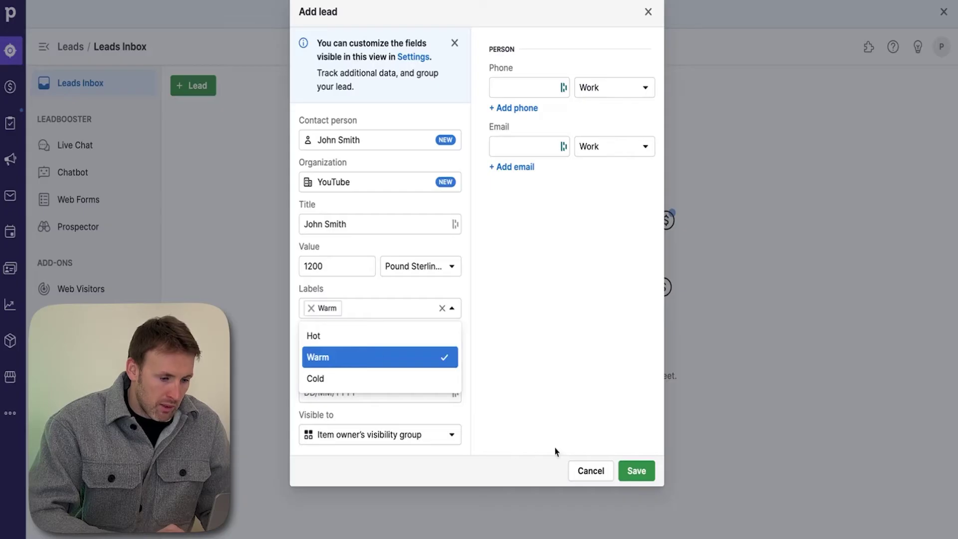
{"action": "left_click", "coordinate": [636, 470]}
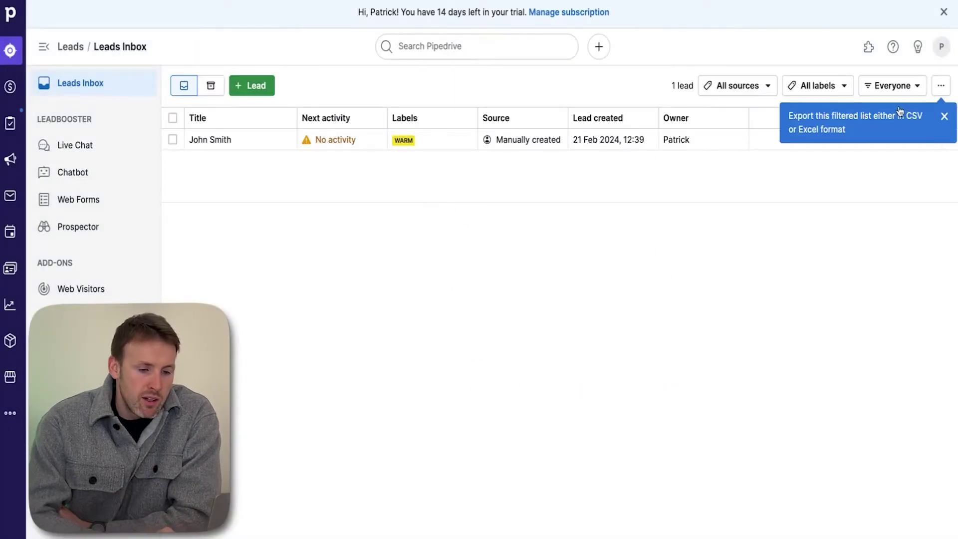
- Dismiss the export tip, open the new lead, and browse its Activity, Email and Notes tabs
{"action": "left_click", "coordinate": [944, 115]}
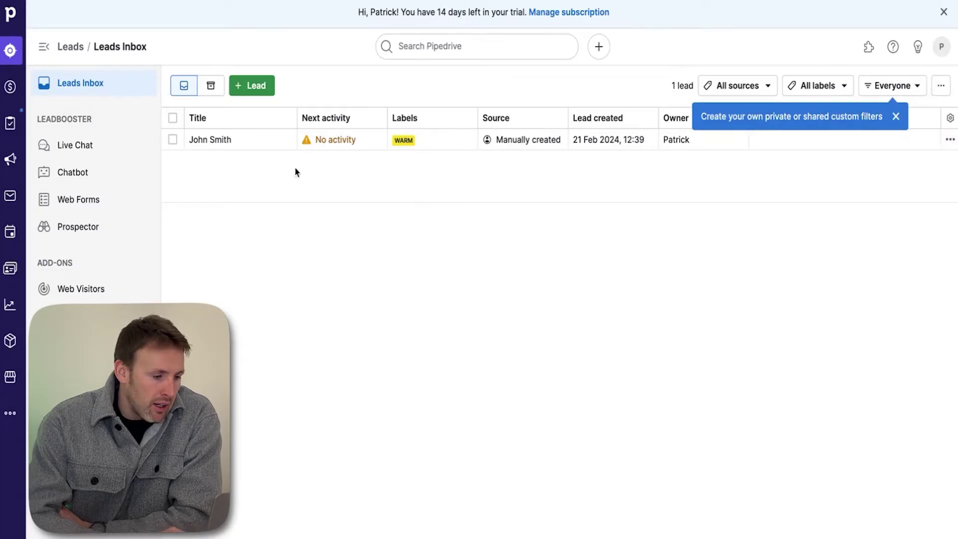
{"action": "left_click", "coordinate": [266, 148]}
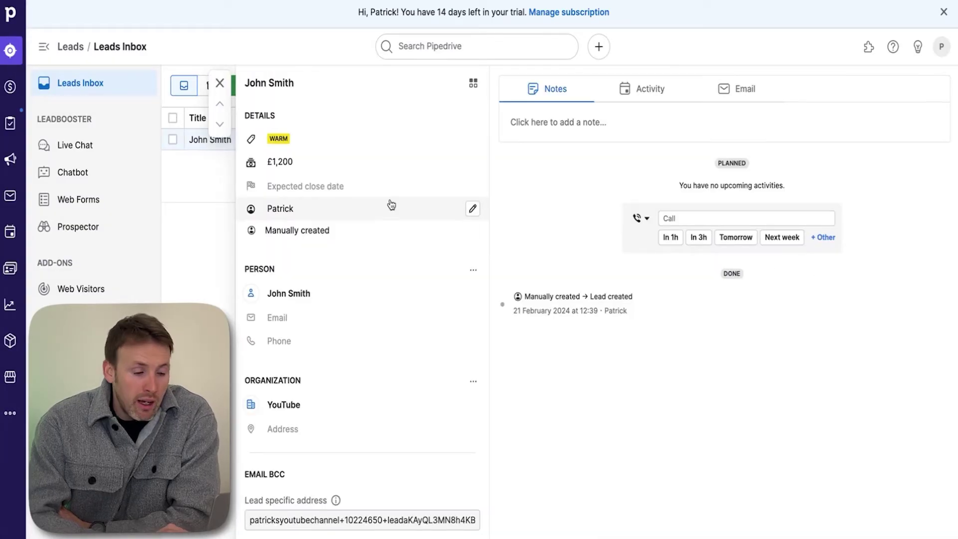
{"action": "left_click", "coordinate": [647, 90]}
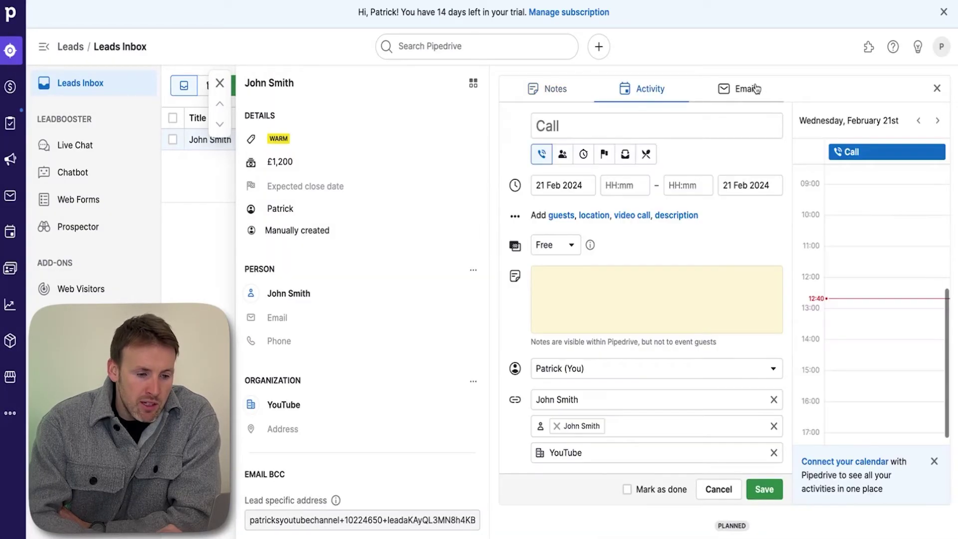
{"action": "left_click", "coordinate": [756, 88]}
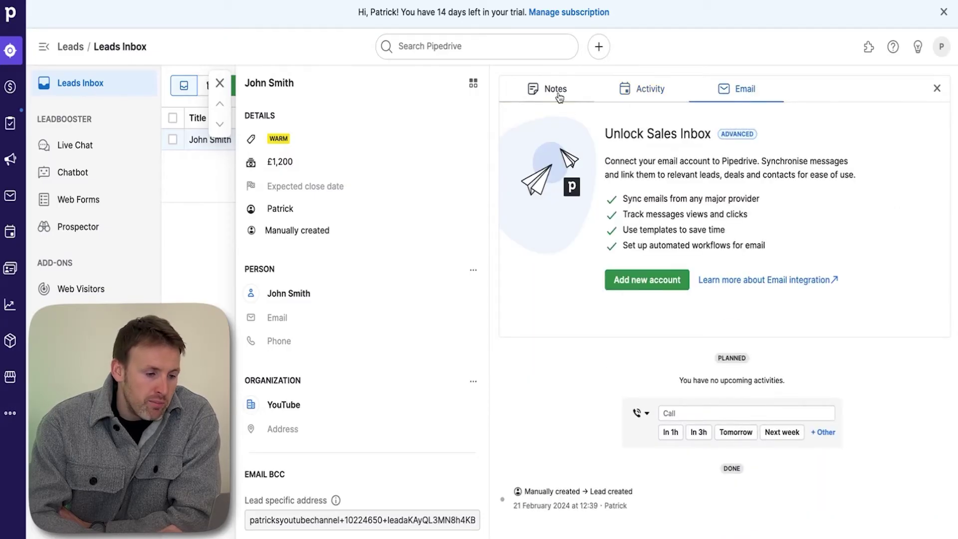
{"action": "left_click", "coordinate": [557, 98]}
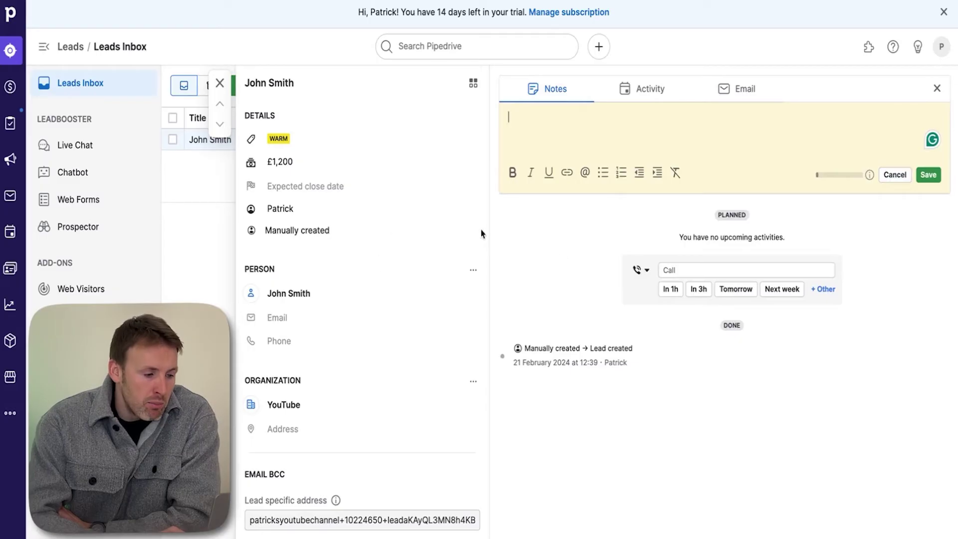
- Add a call activity named for the contact, scheduled for tomorrow
{"action": "left_click", "coordinate": [688, 268]}
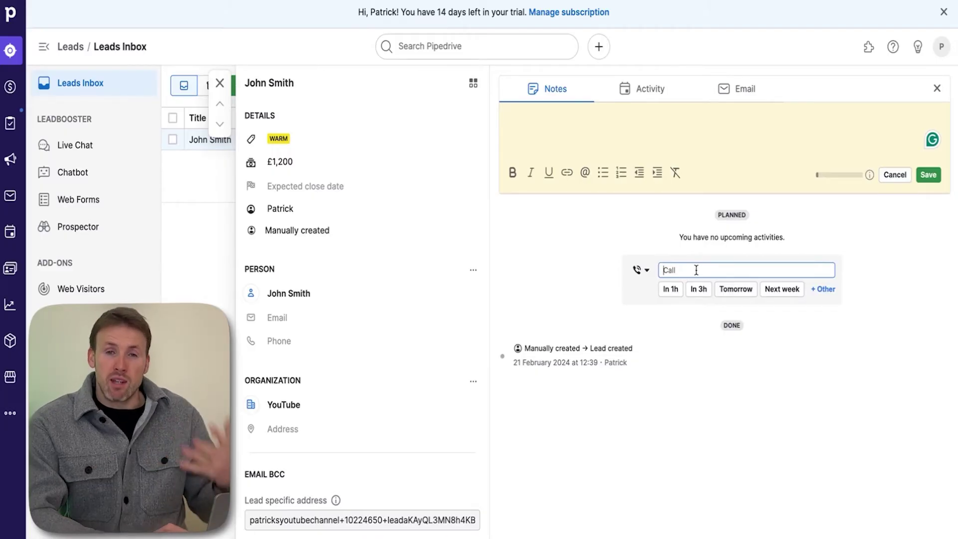
{"action": "type", "text": "C"}
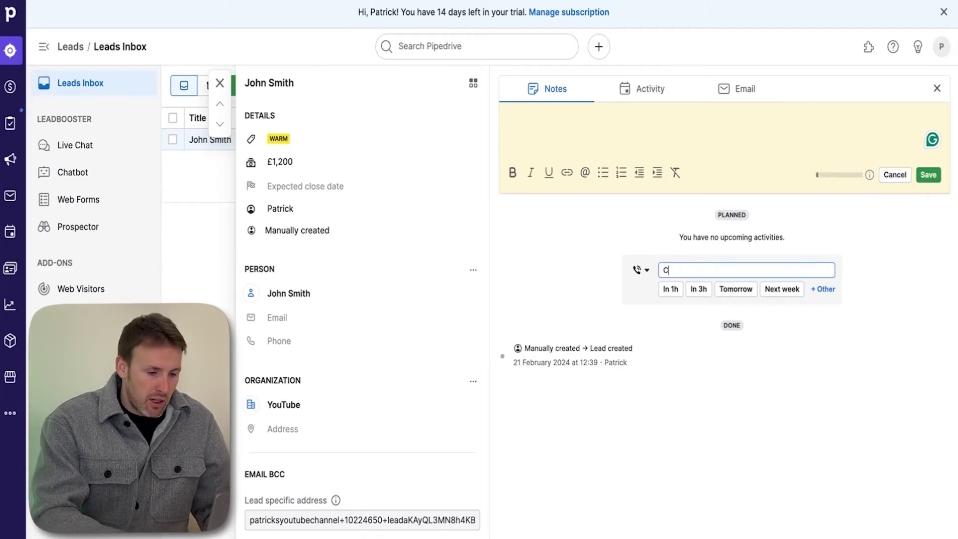
{"action": "type", "text": "all JOhn"}
{"action": "key", "text": "BackSpace"}
{"action": "key", "text": "BackSpace"}
{"action": "key", "text": "BackSpace"}
{"action": "type", "text": "ohn"}
{"action": "left_click", "coordinate": [730, 299]}
{"action": "left_click", "coordinate": [731, 294]}
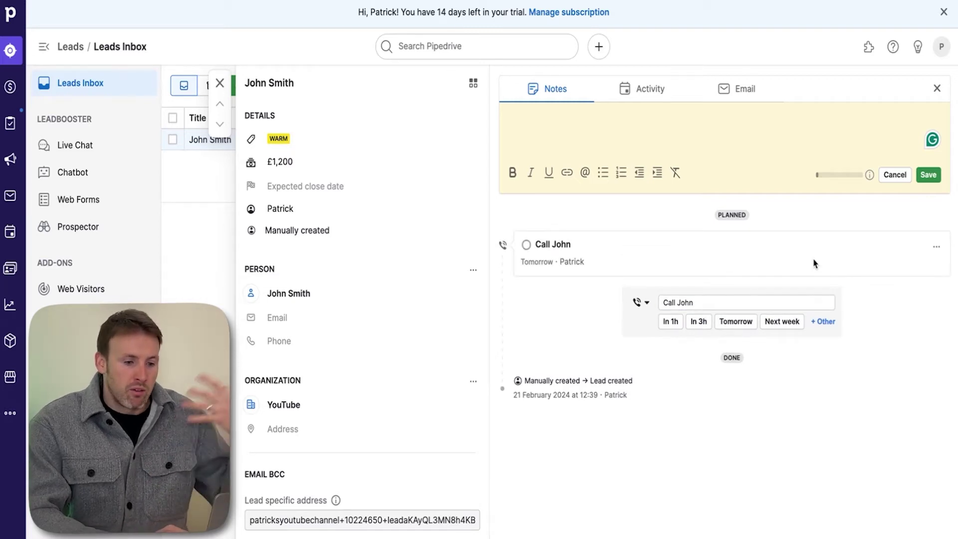
- Close the empty note editor, check the Warm label cell, and go to the Deals board
{"action": "left_click", "coordinate": [895, 175]}
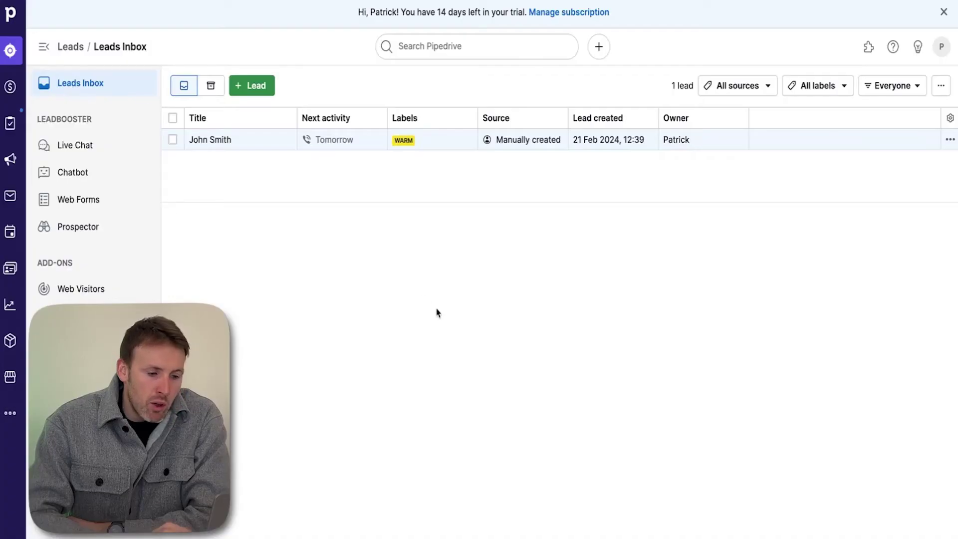
{"action": "left_click", "coordinate": [430, 150]}
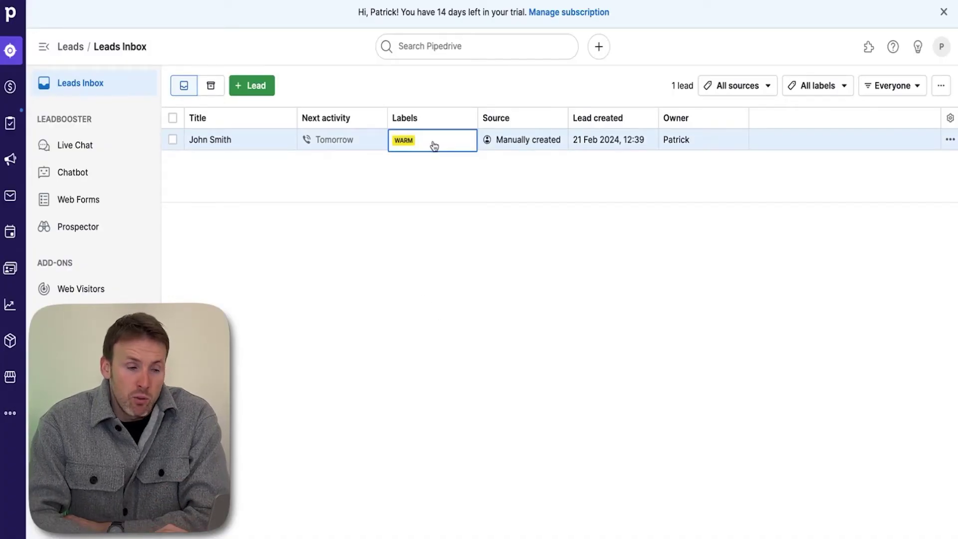
{"action": "left_click", "coordinate": [402, 164]}
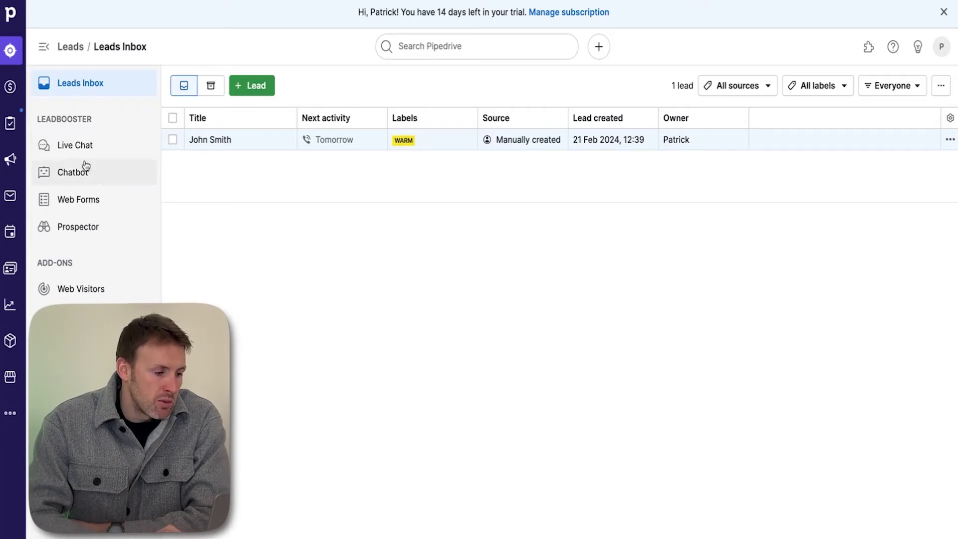
{"action": "left_click", "coordinate": [15, 87]}
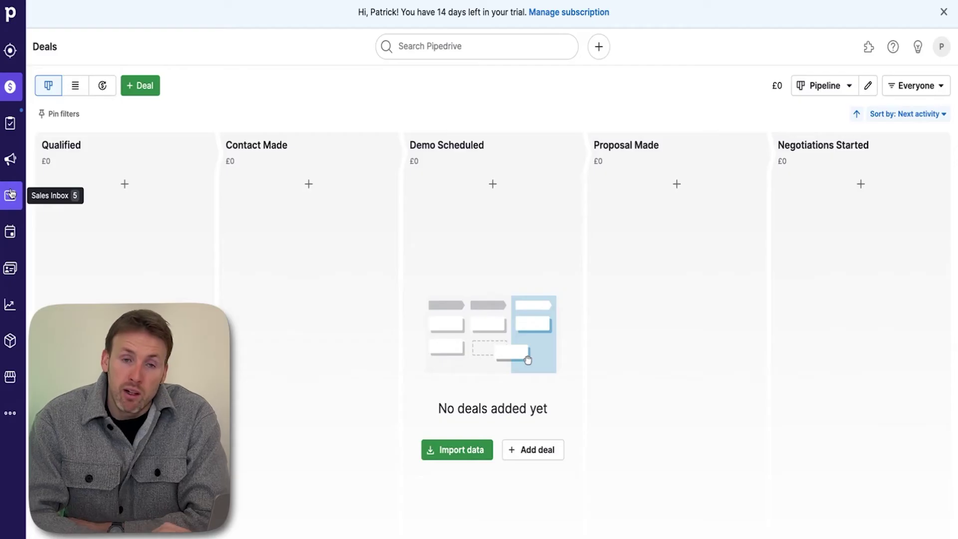
- Return to the Leads Inbox and reopen the lead's details, scrolling down to its actions
{"action": "left_click", "coordinate": [10, 50]}
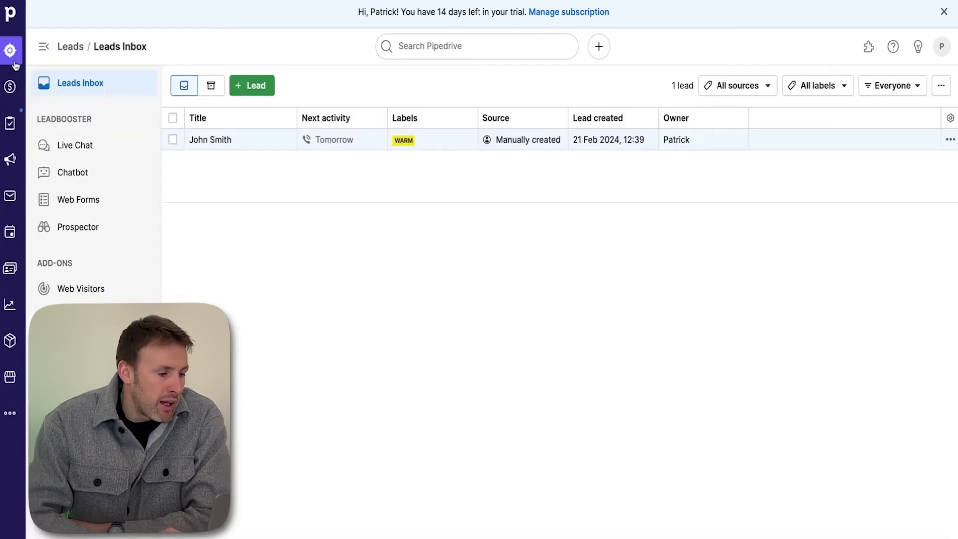
{"action": "left_click", "coordinate": [254, 143]}
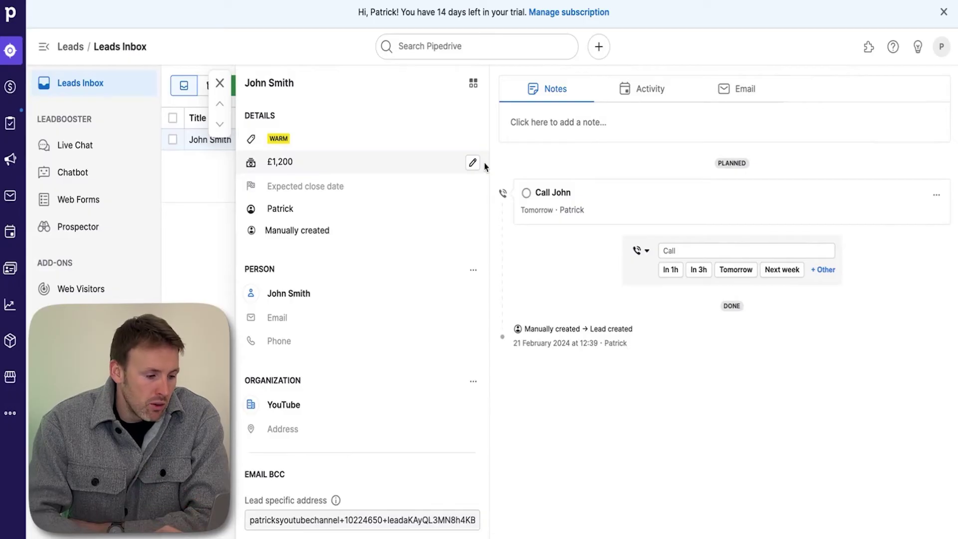
{"action": "scroll", "coordinate": [474, 284], "scroll_direction": "down", "scroll_amount": 1}
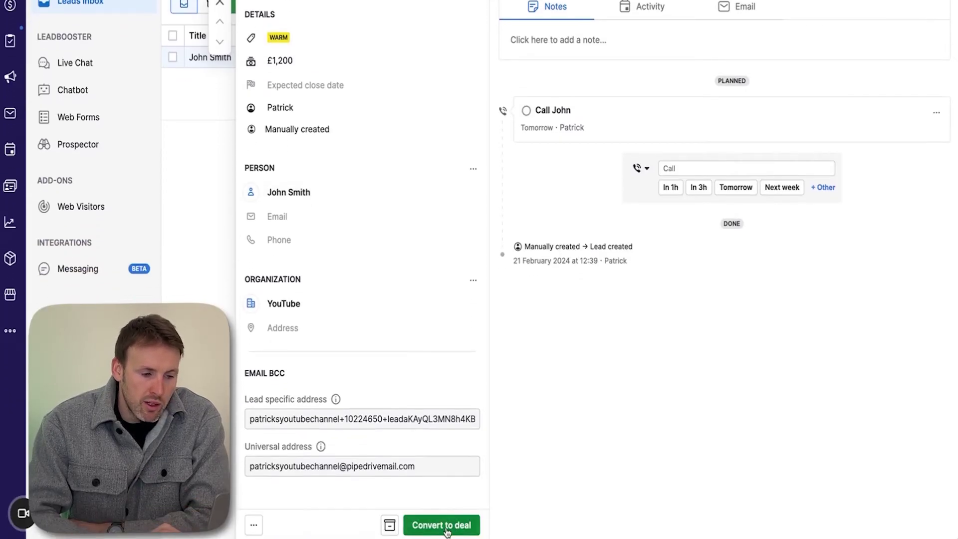
- Convert the lead into a deal placed in the Contact Made stage and save it
{"action": "left_click", "coordinate": [441, 525]}
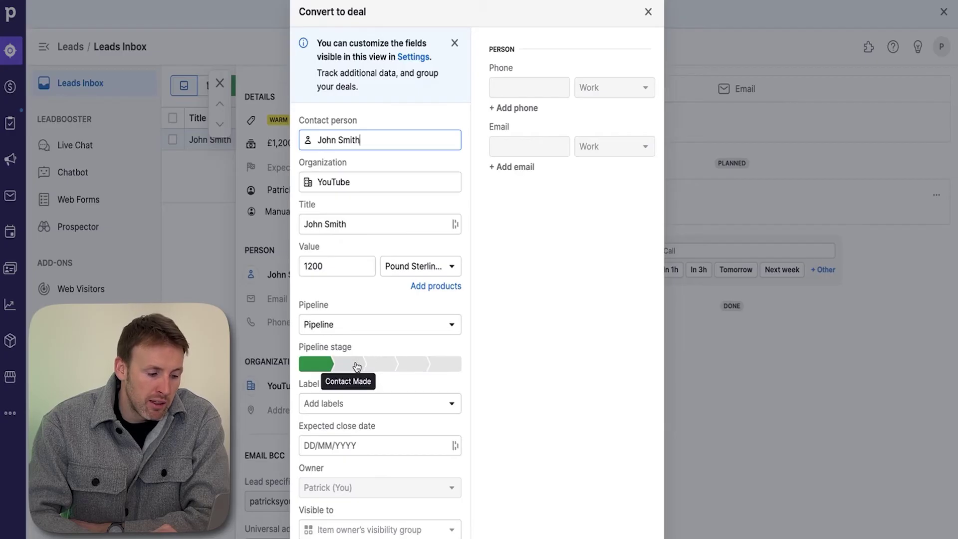
{"action": "left_click", "coordinate": [351, 363]}
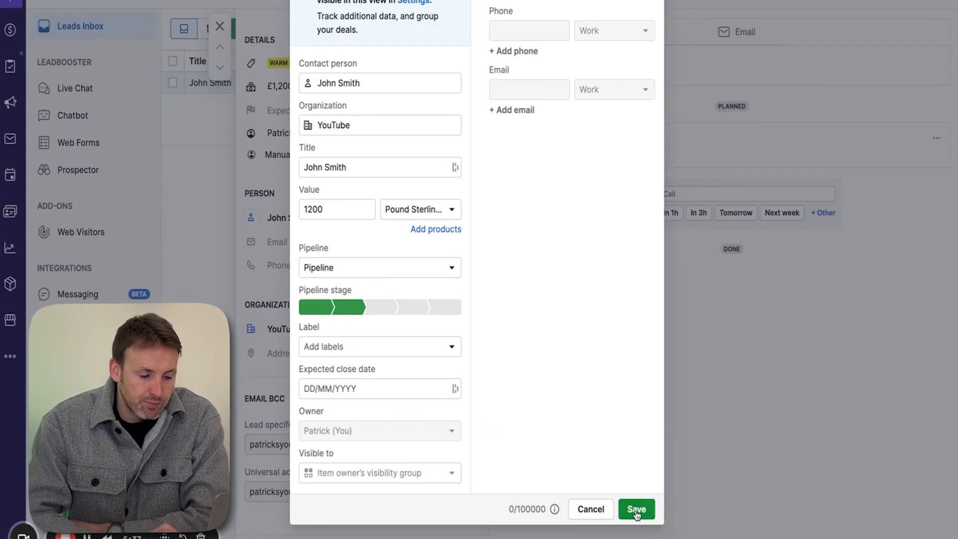
{"action": "left_click", "coordinate": [638, 509]}
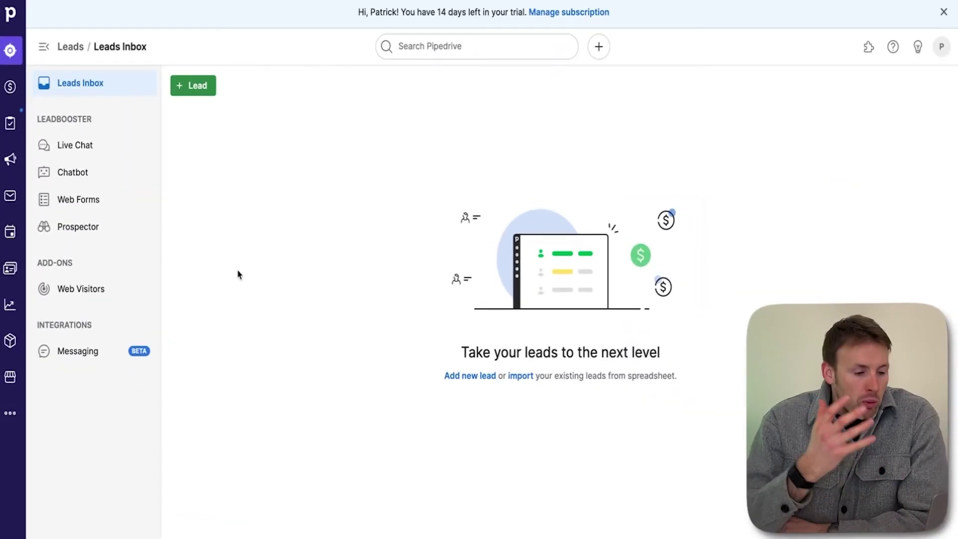
- Inspect the new £1,200 YouTube deal's details, then return to the Deals board
{"action": "left_click", "coordinate": [10, 87]}
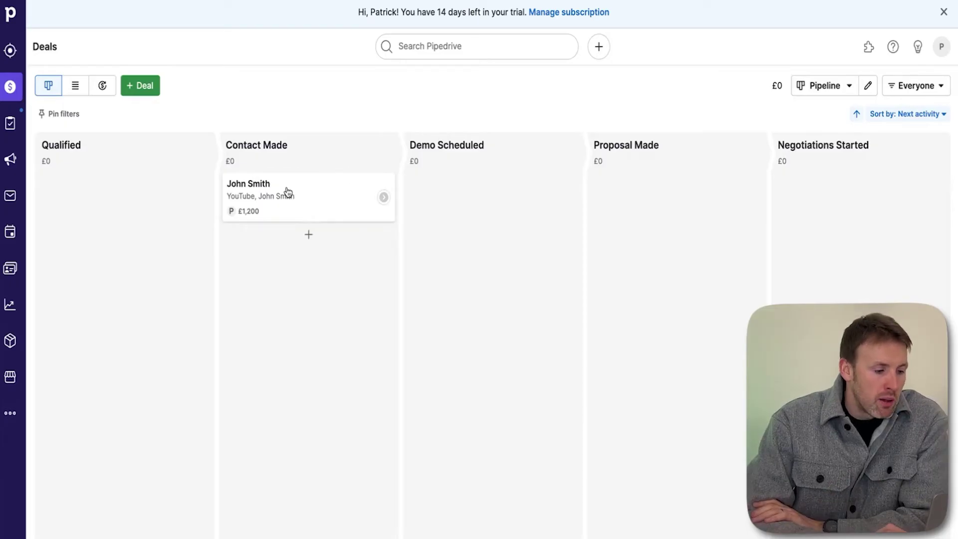
{"action": "left_click", "coordinate": [333, 210]}
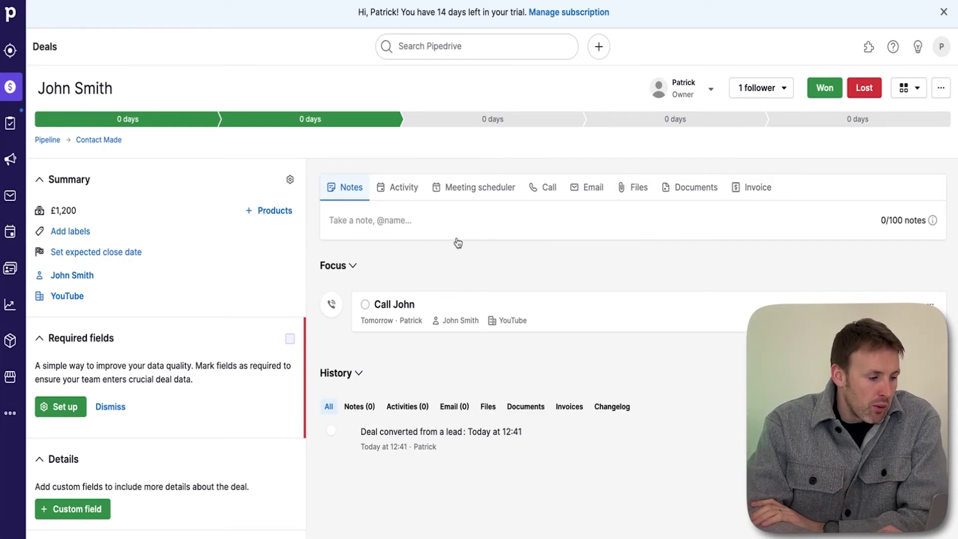
{"action": "scroll", "coordinate": [235, 274], "scroll_direction": "down", "scroll_amount": 6}
{"action": "scroll", "coordinate": [236, 274], "scroll_direction": "down", "scroll_amount": 2}
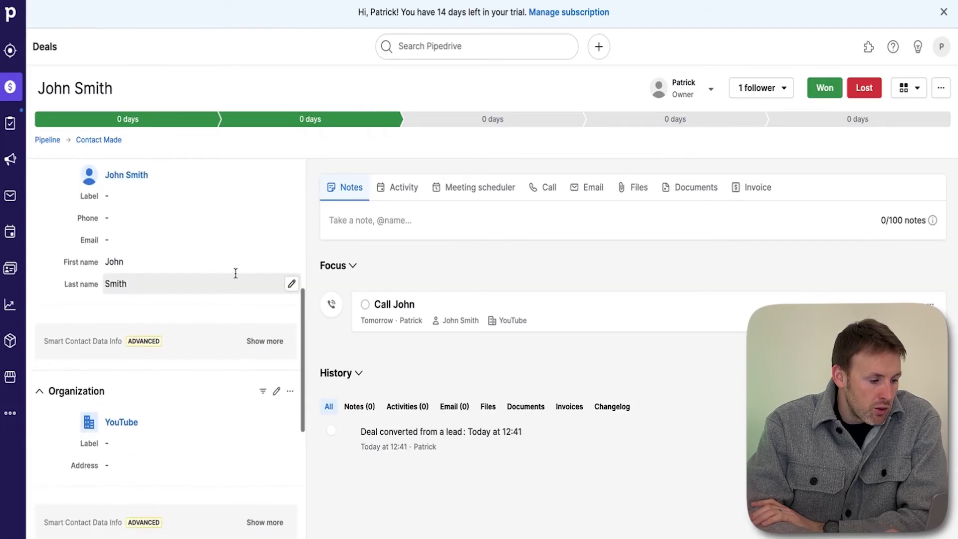
{"action": "scroll", "coordinate": [235, 271], "scroll_direction": "up", "scroll_amount": 10}
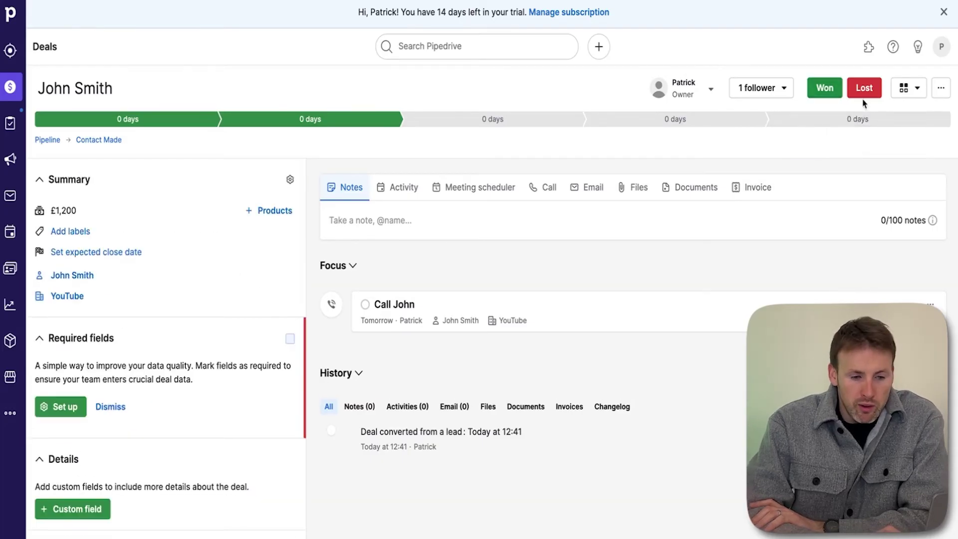
{"action": "left_click", "coordinate": [10, 87]}
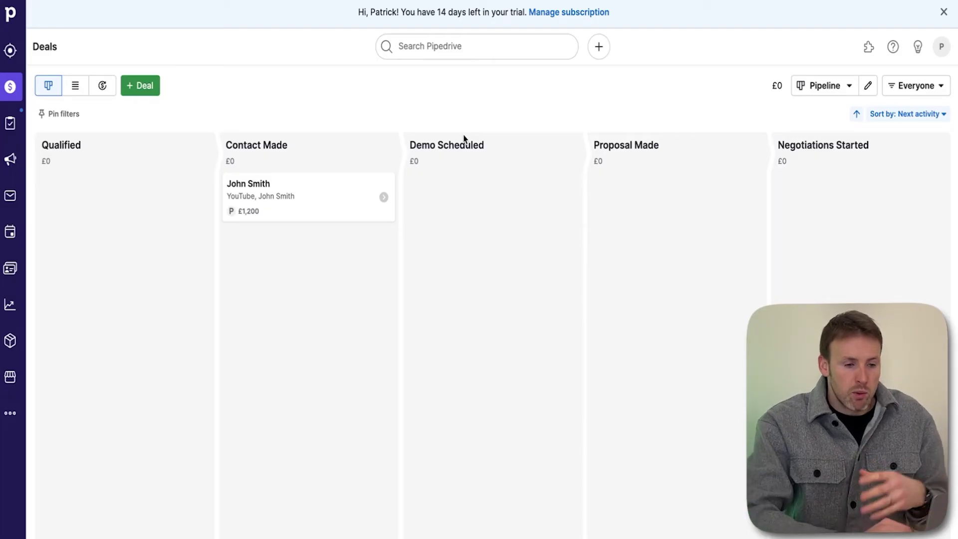
- Edit the pipeline stages and move Contact Made ahead of Qualified
{"action": "left_click", "coordinate": [868, 86]}
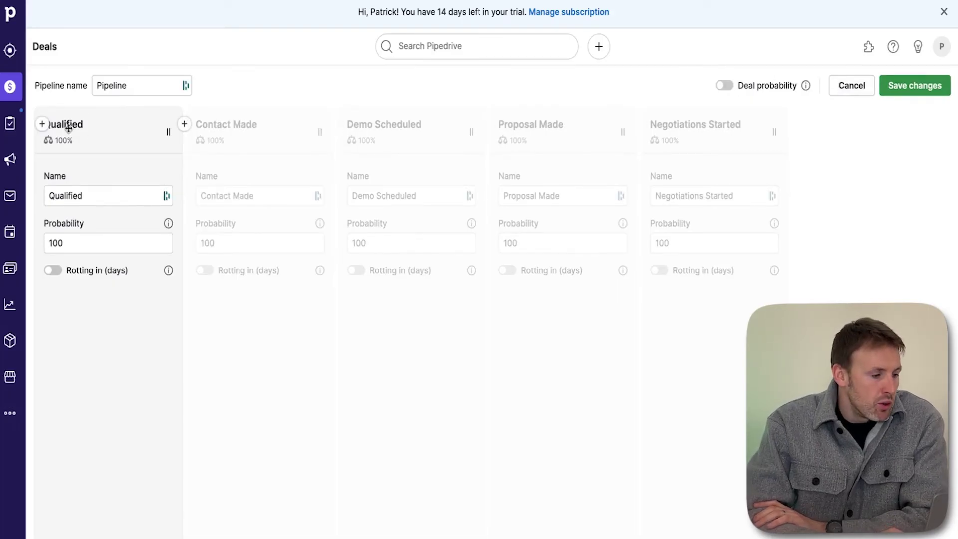
{"action": "double_click", "coordinate": [90, 193]}
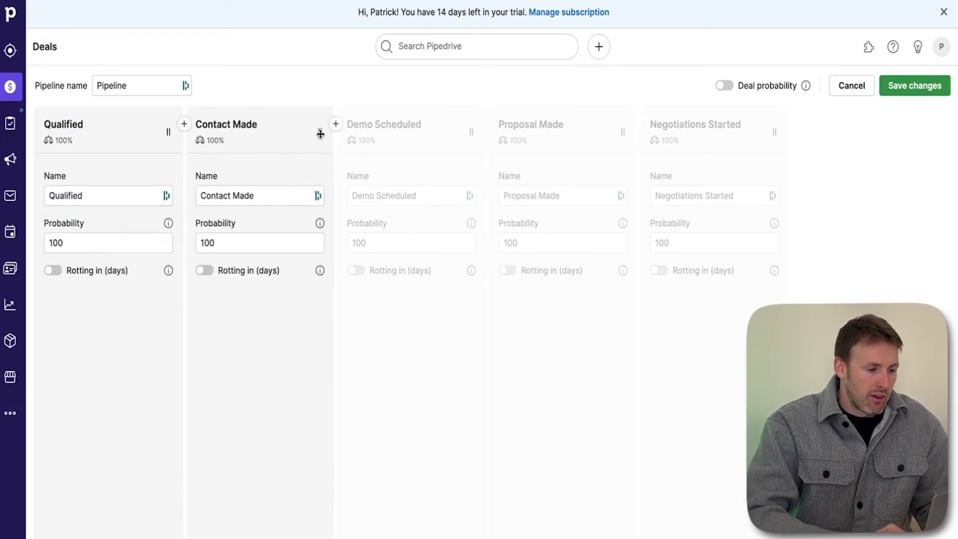
{"action": "left_click_drag", "start_coordinate": [320, 132], "coordinate": [140, 134]}
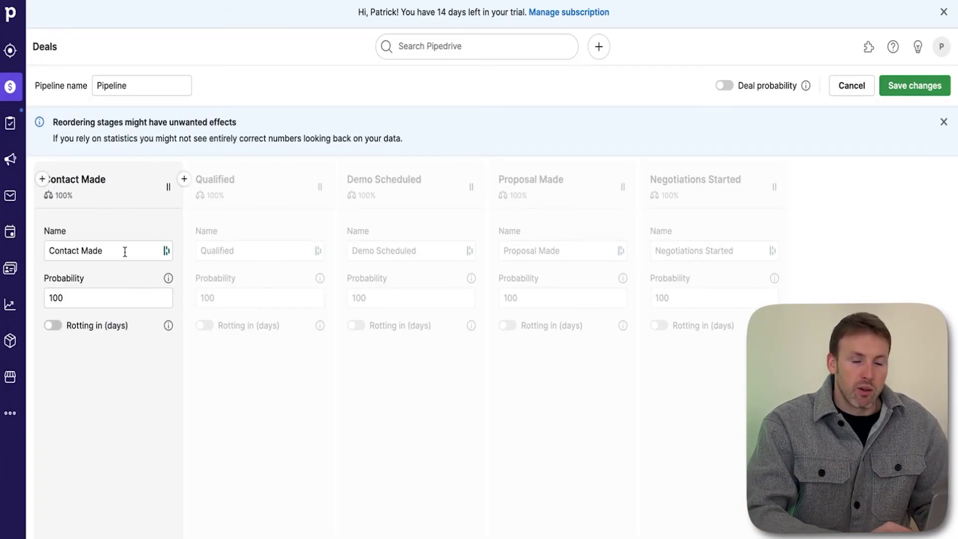
{"action": "left_click", "coordinate": [263, 251]}
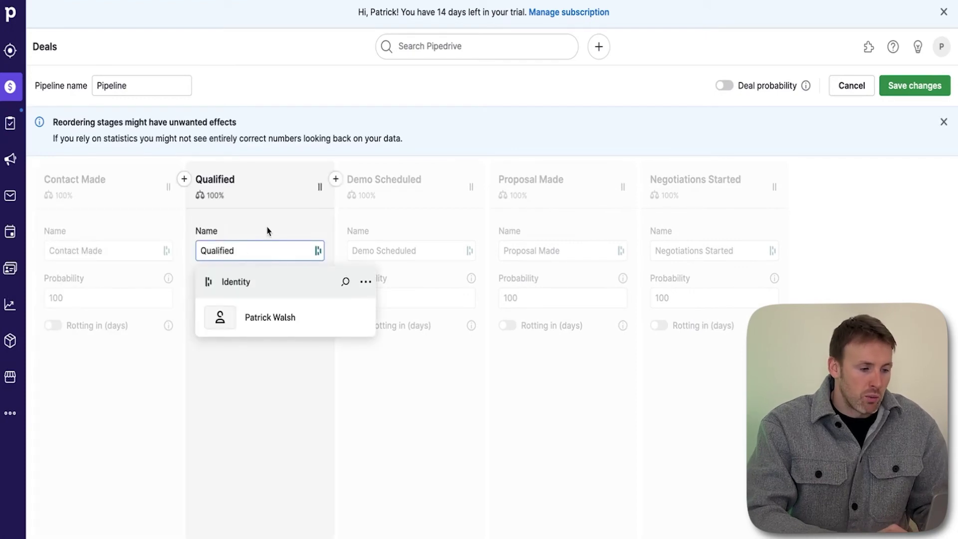
{"action": "left_click", "coordinate": [392, 250]}
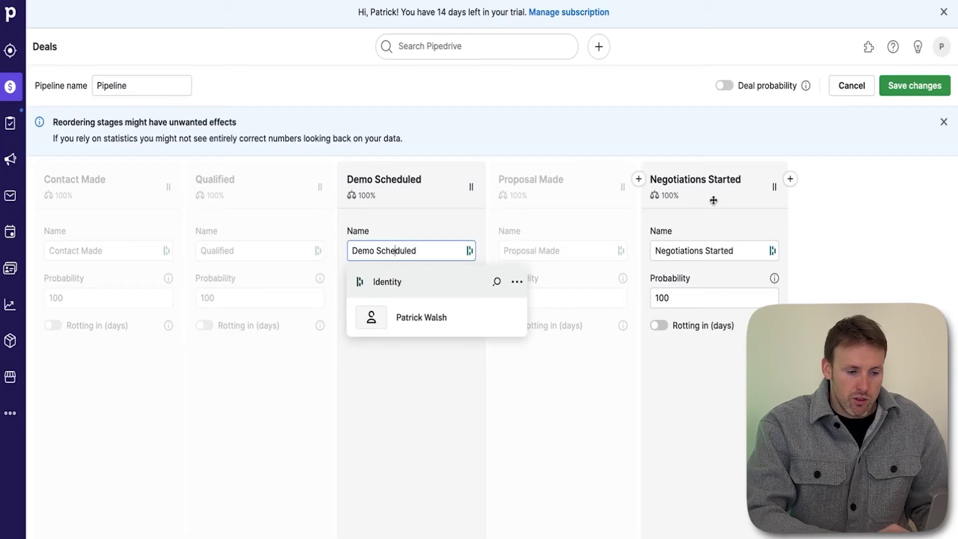
{"action": "left_click", "coordinate": [854, 230]}
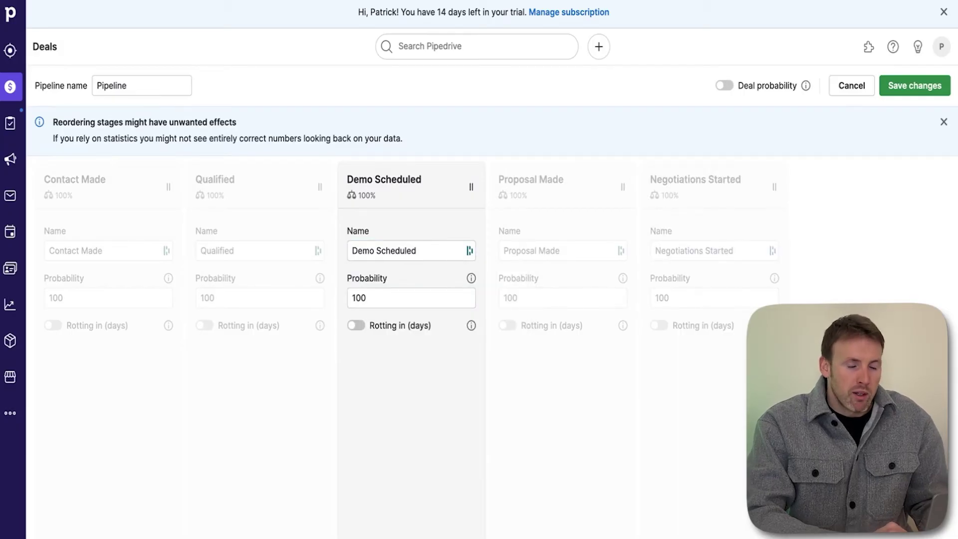
- Add a final stage named 'Closing' after Negotiations Started and save the pipeline
{"action": "left_click", "coordinate": [854, 230]}
{"action": "left_click", "coordinate": [846, 258]}
{"action": "key", "text": "ctrl+a"}
{"action": "type", "text": "Closed"}
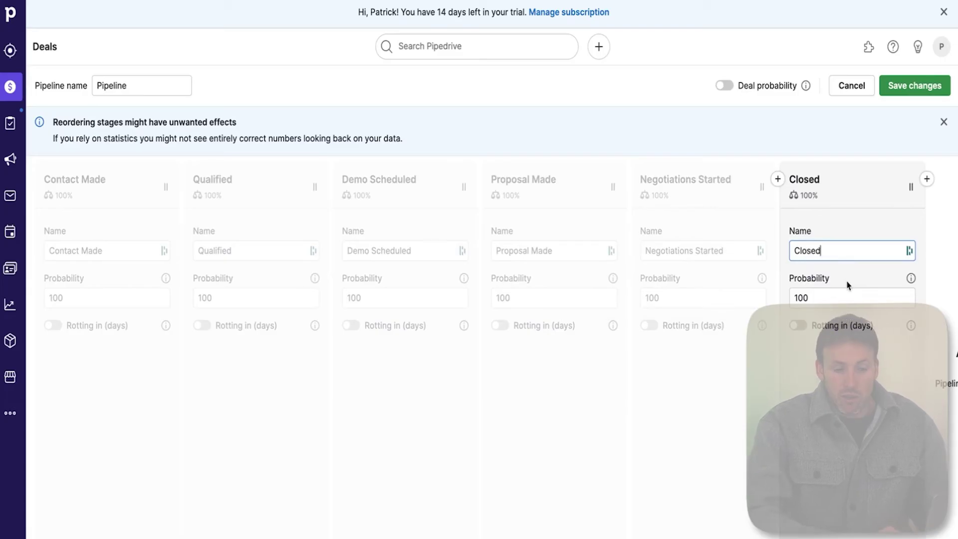
{"action": "key", "text": "BackSpace"}
{"action": "key", "text": "BackSpace"}
{"action": "type", "text": "ing"}
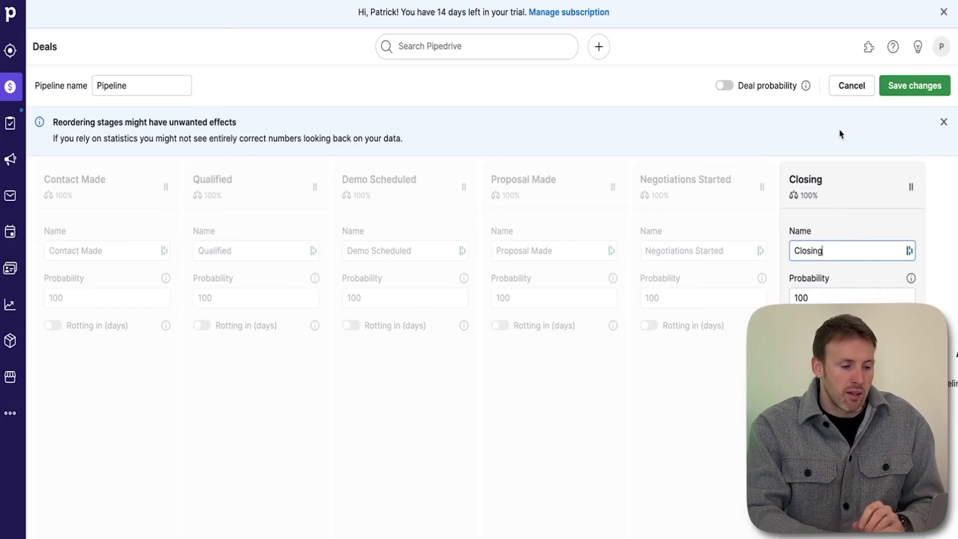
{"action": "left_click", "coordinate": [907, 89]}
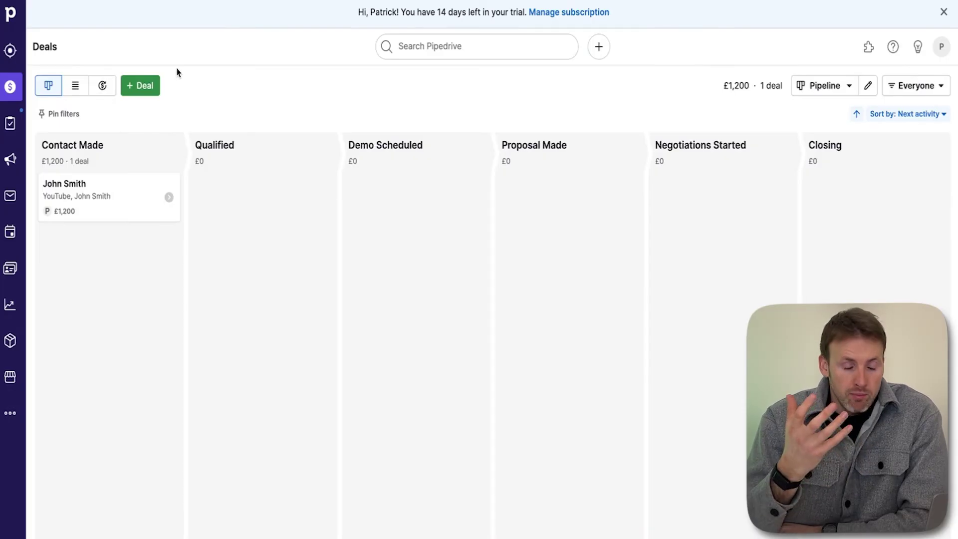
- Move the £1,200 John Smith deal from Contact Made to Demo Scheduled, then return to the Deals board
{"action": "mouse_move", "coordinate": [137, 209]}
{"action": "left_mouse_down"}
{"action": "mouse_move", "coordinate": [372, 210]}
{"action": "mouse_move", "coordinate": [128, 198]}
{"action": "left_mouse_up"}
{"action": "left_click", "coordinate": [124, 198]}
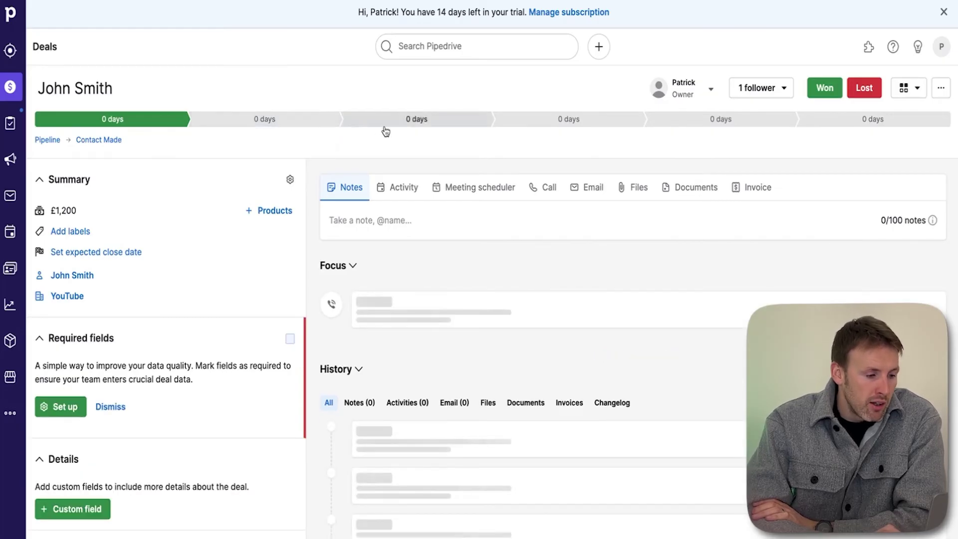
{"action": "left_click", "coordinate": [99, 142]}
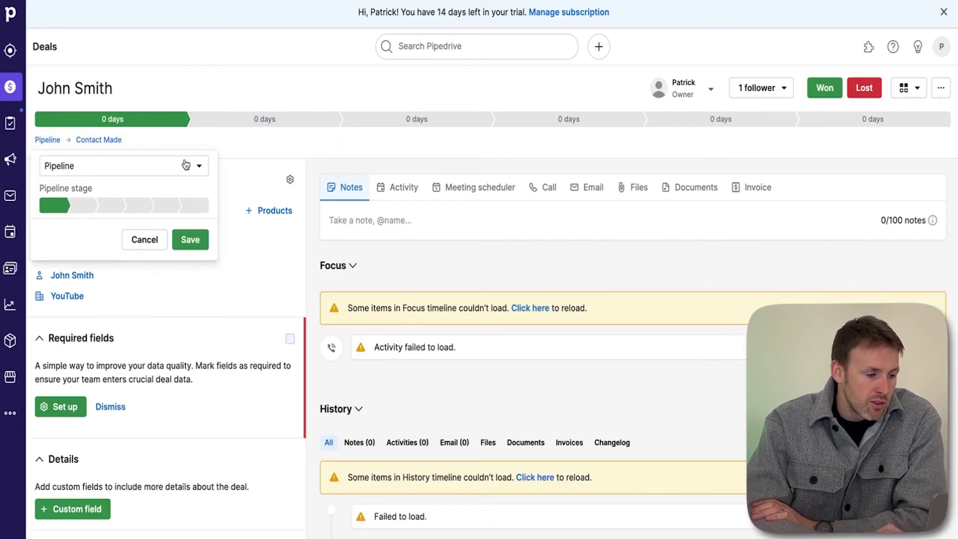
{"action": "left_click", "coordinate": [188, 164]}
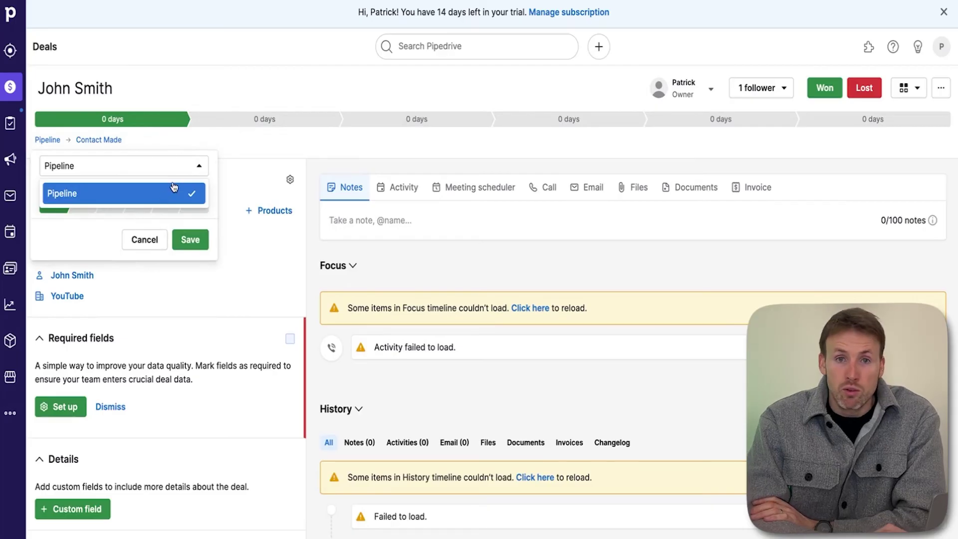
{"action": "left_click", "coordinate": [239, 149]}
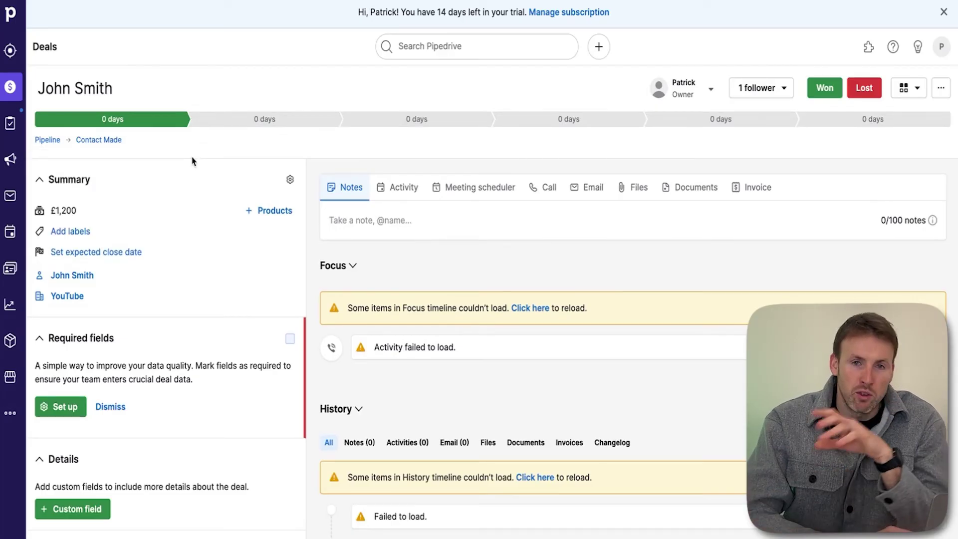
{"action": "left_click", "coordinate": [9, 86]}
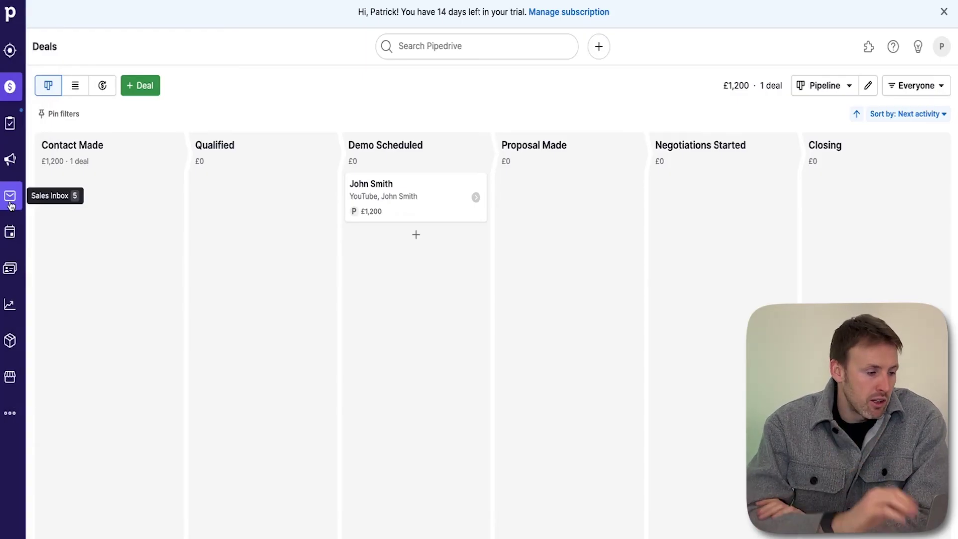
- From the Sales Inbox, reach the Email Sync settings and bring up the Connect email account dialog
{"action": "left_click", "coordinate": [10, 204]}
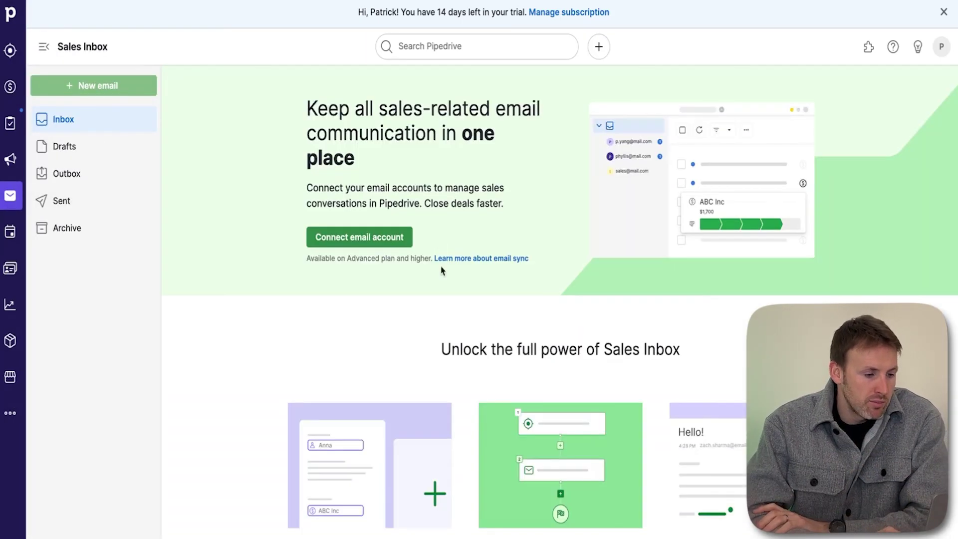
{"action": "scroll", "coordinate": [272, 369], "scroll_direction": "down", "scroll_amount": 1}
{"action": "scroll", "coordinate": [268, 375], "scroll_direction": "up", "scroll_amount": 1}
{"action": "scroll", "coordinate": [645, 386], "scroll_direction": "down", "scroll_amount": 4}
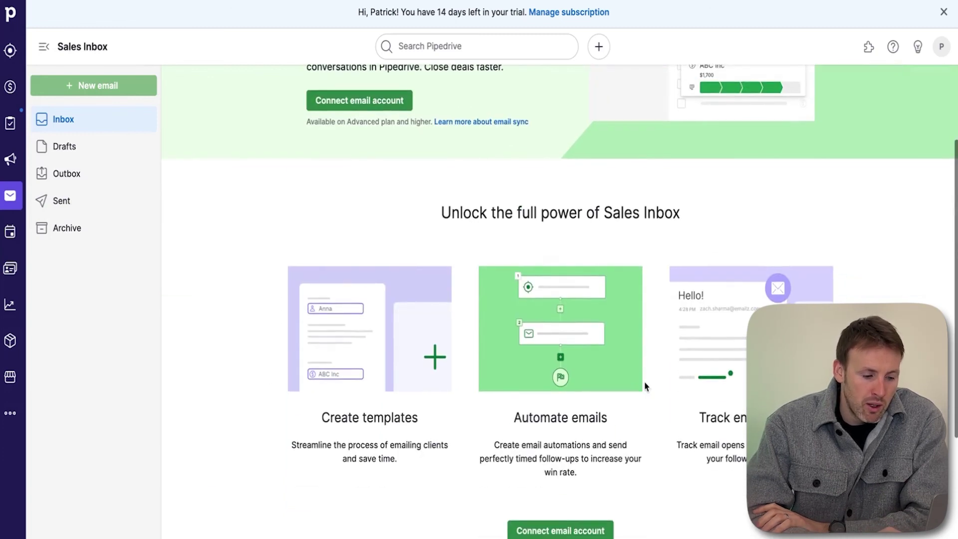
{"action": "scroll", "coordinate": [645, 386], "scroll_direction": "down", "scroll_amount": 2}
{"action": "scroll", "coordinate": [645, 386], "scroll_direction": "down", "scroll_amount": 3}
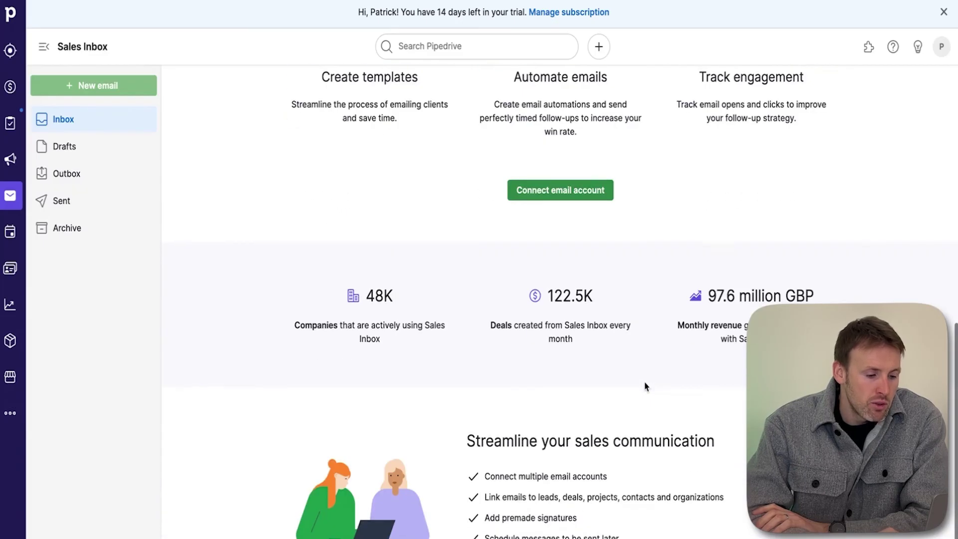
{"action": "left_click", "coordinate": [573, 194]}
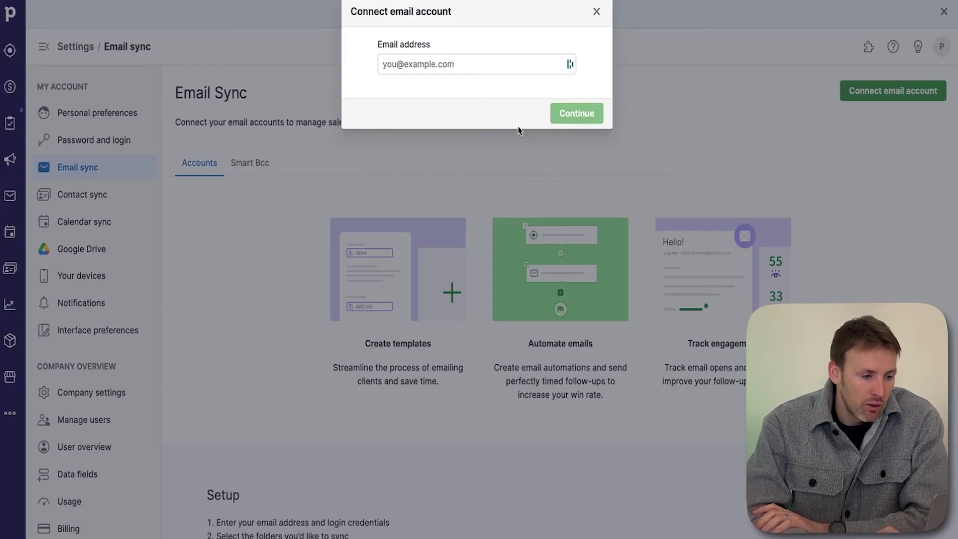
{"action": "left_click", "coordinate": [887, 104]}
{"action": "left_click", "coordinate": [892, 91]}
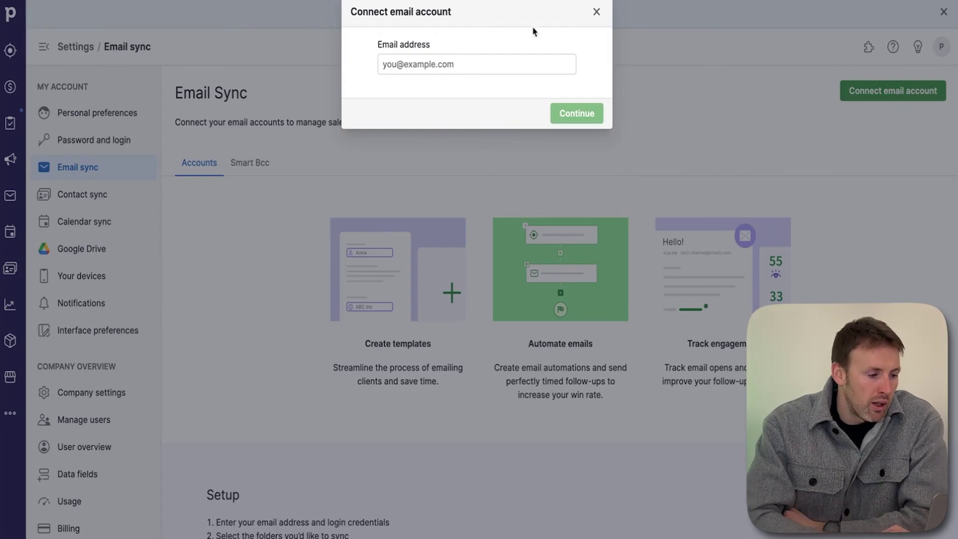
- Close the Connect email account dialog, leaving the Email Sync Accounts tab showing
{"action": "left_click", "coordinate": [596, 12]}
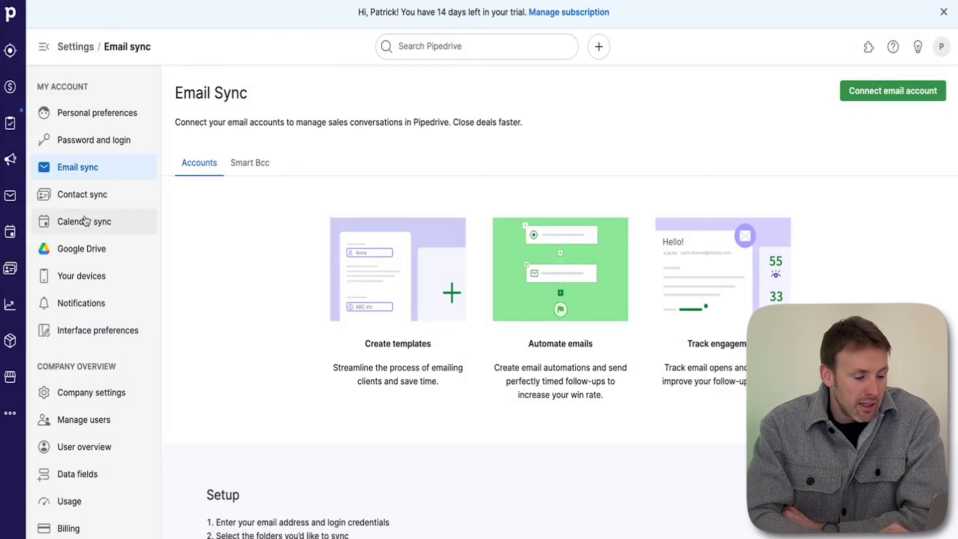
{"action": "scroll", "coordinate": [97, 302], "scroll_direction": "down", "scroll_amount": 2}
{"action": "scroll", "coordinate": [103, 299], "scroll_direction": "up", "scroll_amount": 2}
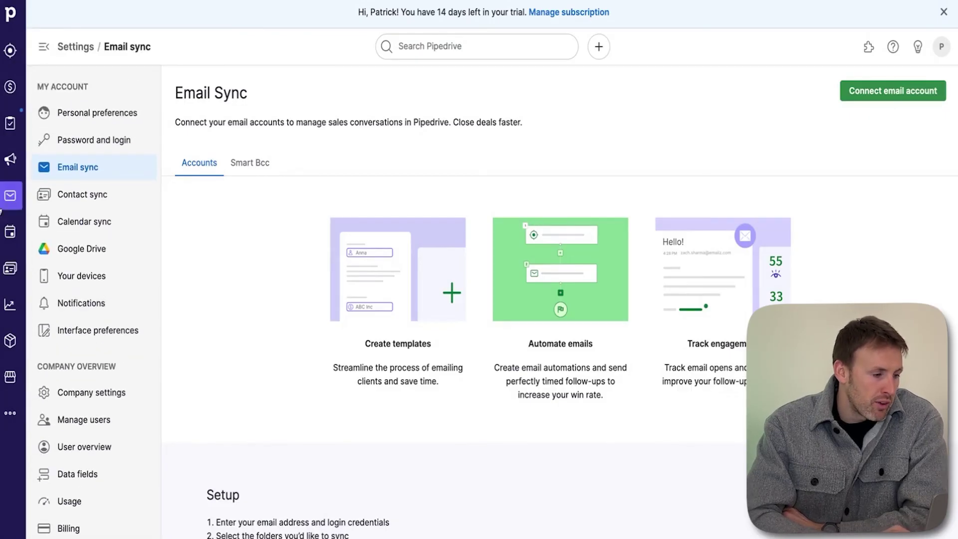